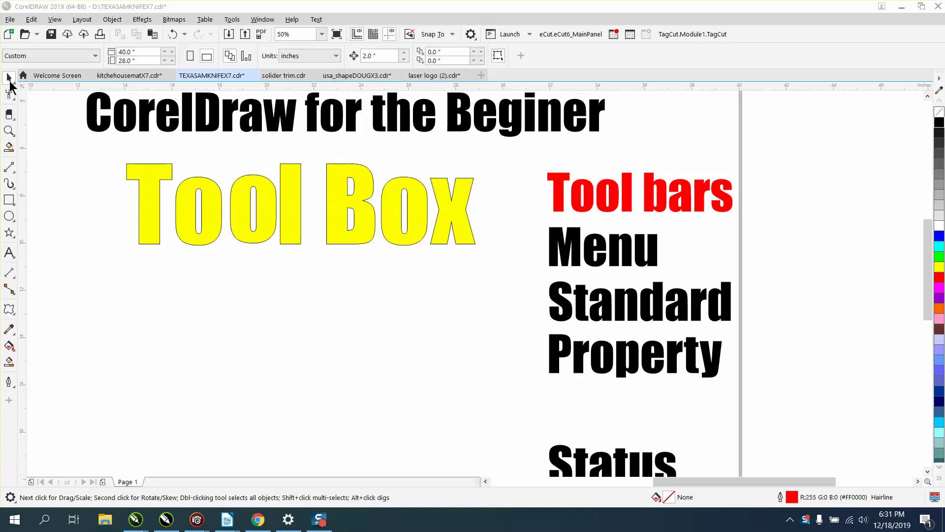
# Step: Try the Crop tool, then Pan from the Zoom flyout, and return to the Zoom tool
pyautogui.click(14, 119)
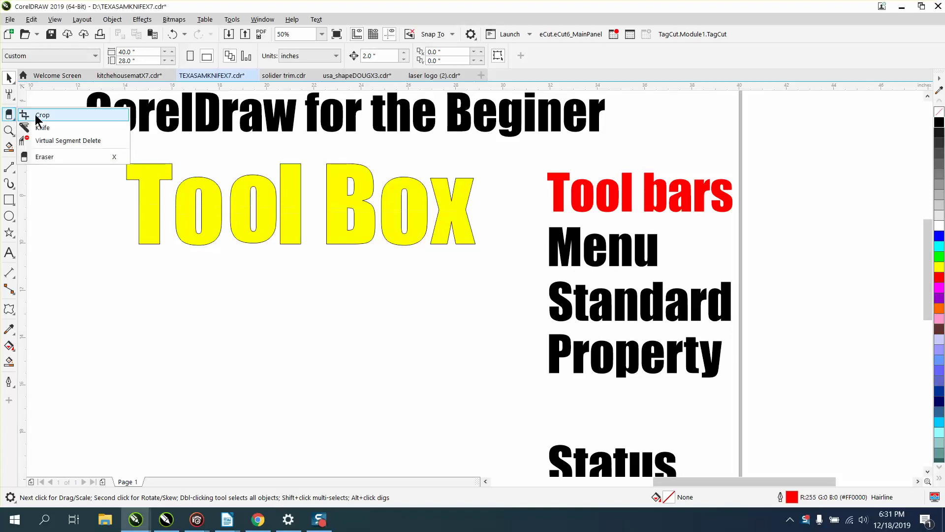
pyautogui.click(37, 115)
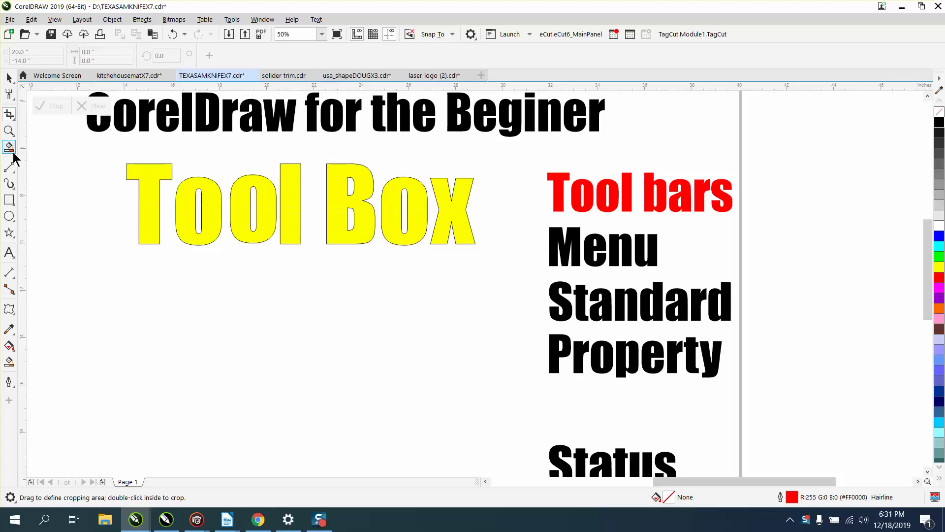
pyautogui.click(15, 135)
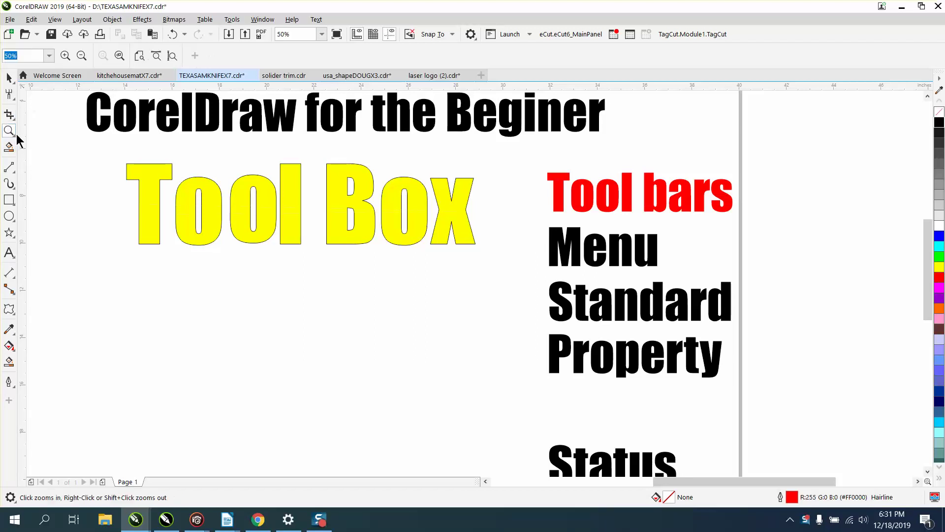
pyautogui.click(17, 139)
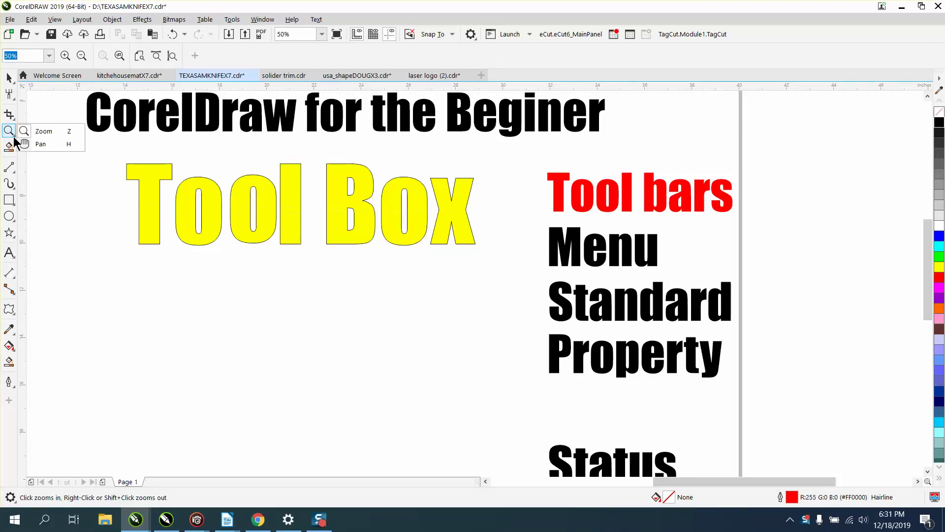
pyautogui.click(31, 143)
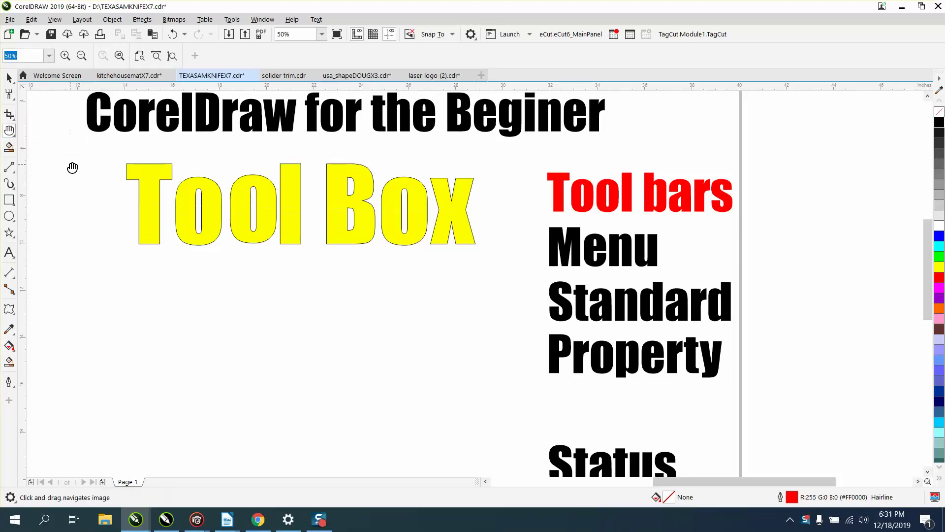
pyautogui.click(15, 140)
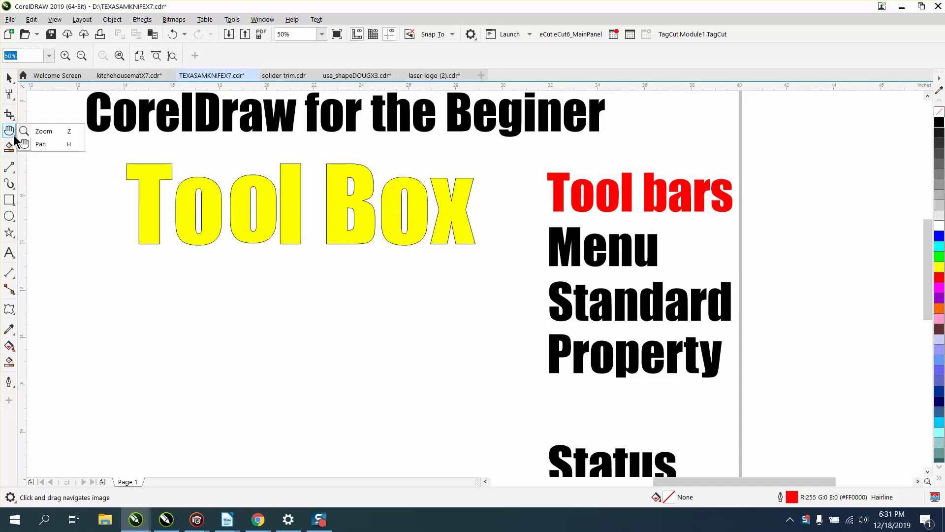
pyautogui.click(33, 132)
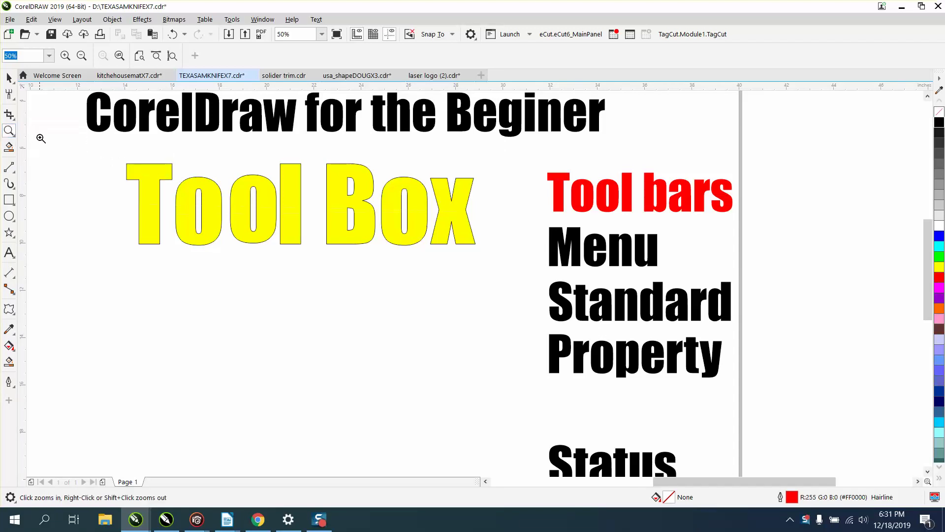
# Step: Draw a red right-angled line below Tool Box with the 2-Point Line tool
pyautogui.click(15, 173)
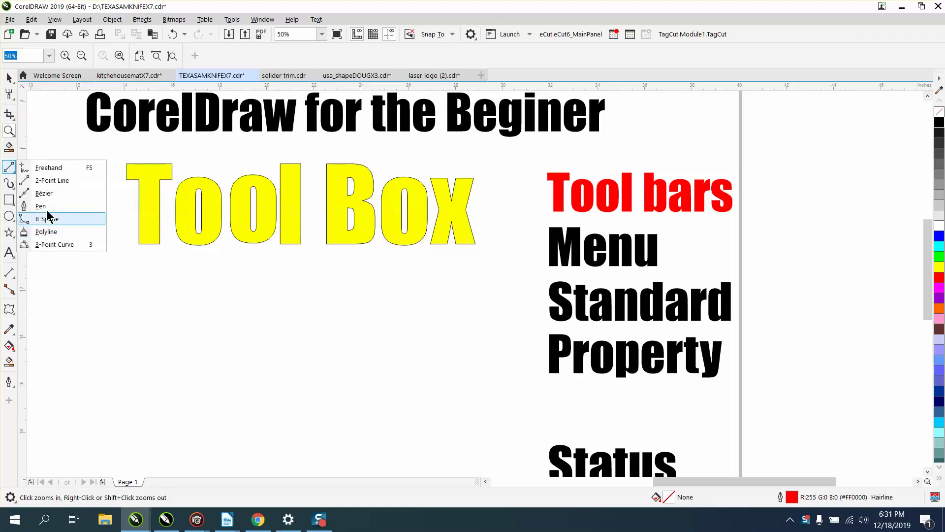
pyautogui.click(50, 181)
pyautogui.moveTo(92, 291); pyautogui.dragTo(416, 401)
# Step: Draw a wavy freehand curve inside the right angle
pyautogui.click(11, 169)
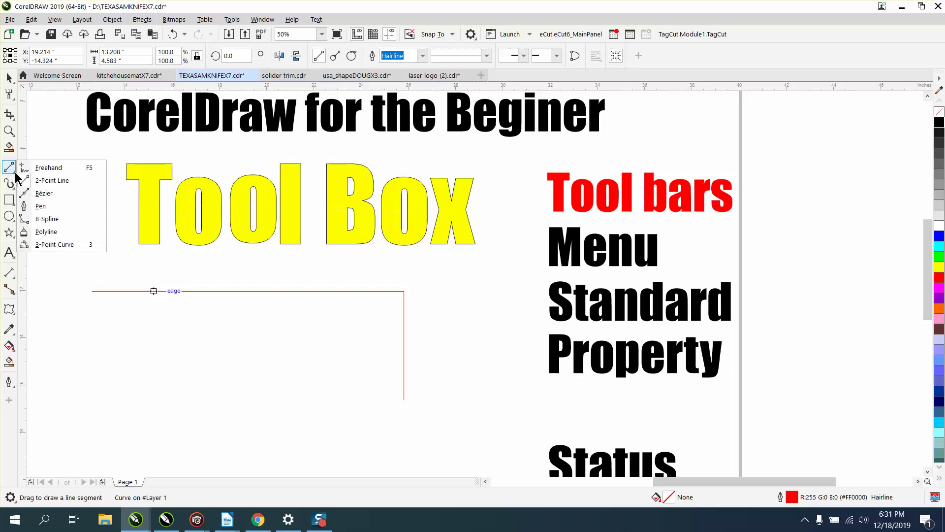
pyautogui.click(45, 170)
pyautogui.moveTo(104, 348)
pyautogui.mouseDown()
pyautogui.moveTo(144, 334)
pyautogui.moveTo(228, 353)
pyautogui.moveTo(325, 326)
pyautogui.moveTo(382, 343)
pyautogui.mouseUp()
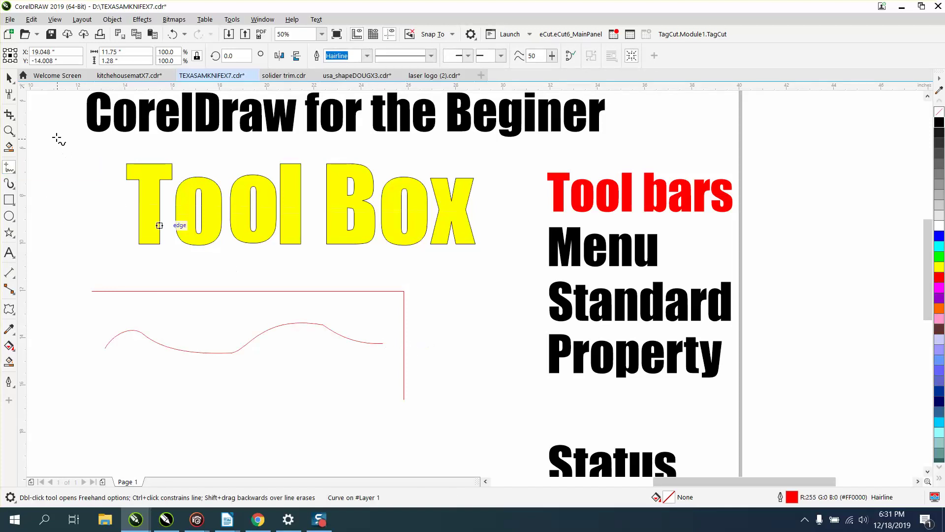
pyautogui.click(9, 78)
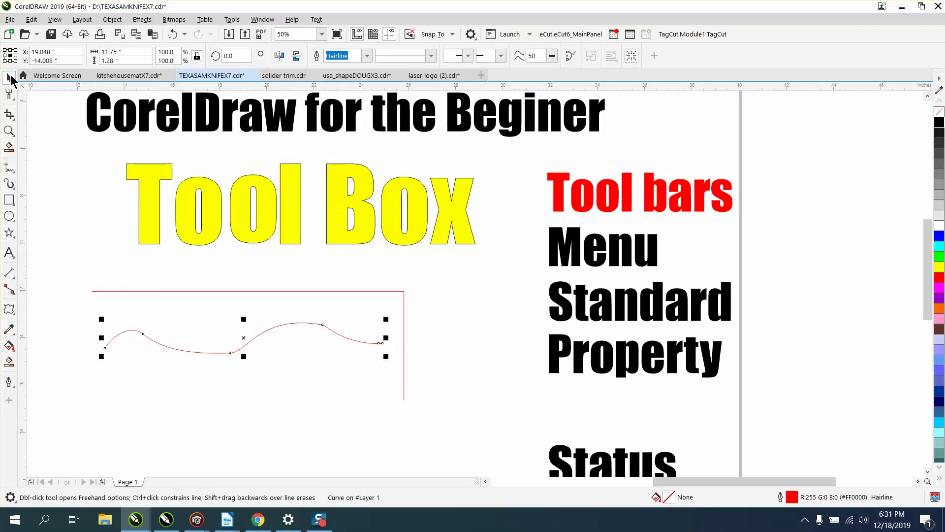
pyautogui.click(13, 172)
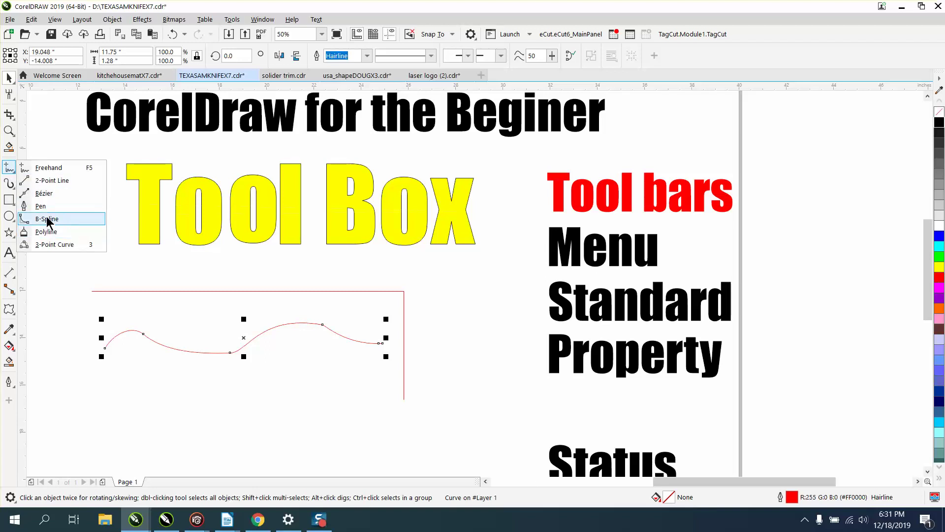
# Step: Delete the wavy freehand curve
pyautogui.click(51, 245)
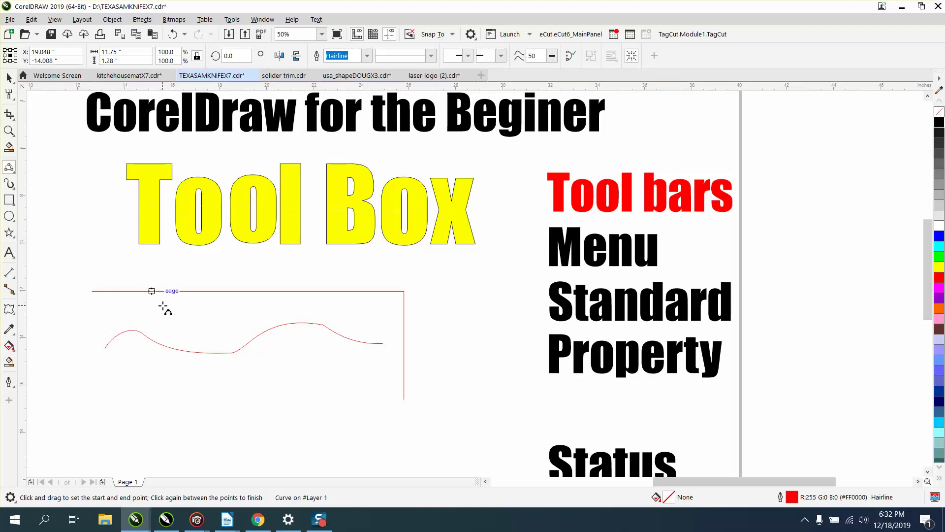
pyautogui.click(9, 78)
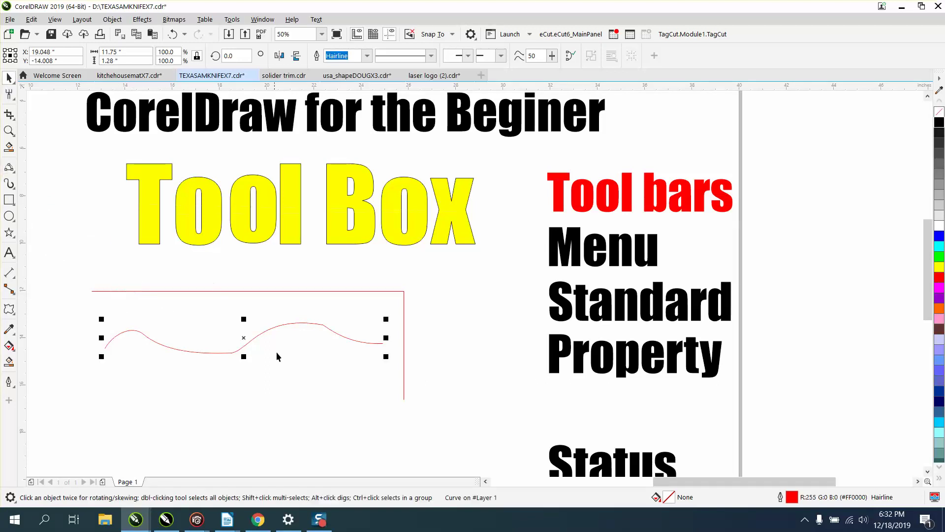
pyautogui.press('Delete')
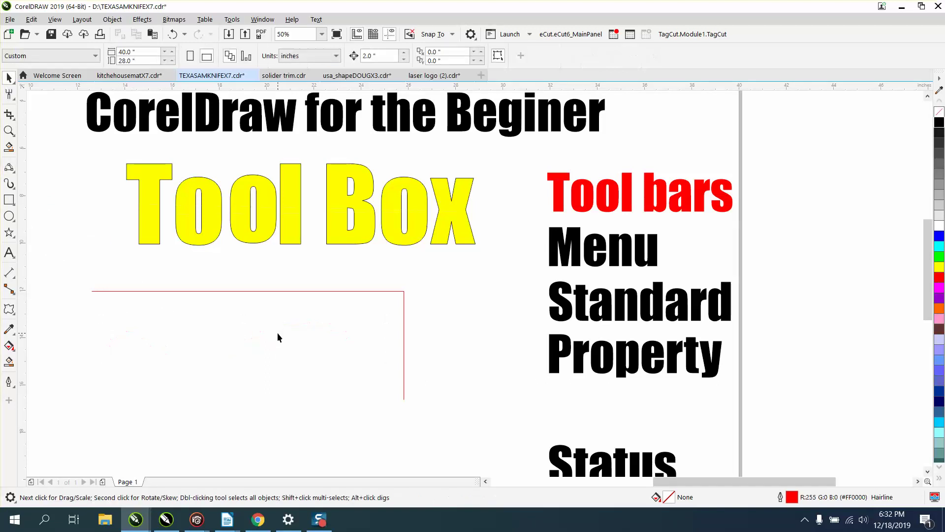
# Step: Draw a 3-point arc joining the ends of the right-angled line
pyautogui.click(11, 168)
pyautogui.click(46, 231)
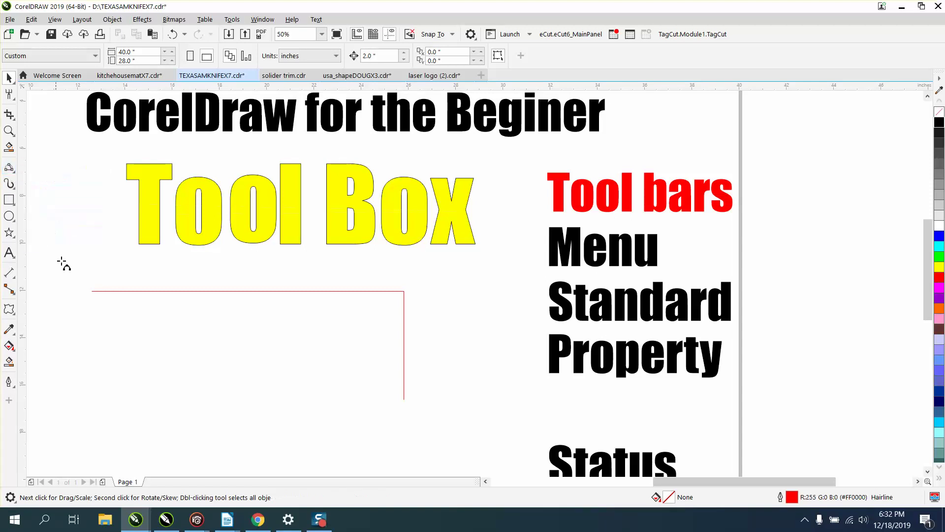
pyautogui.click(92, 292)
pyautogui.moveTo(397, 418); pyautogui.dragTo(405, 399)
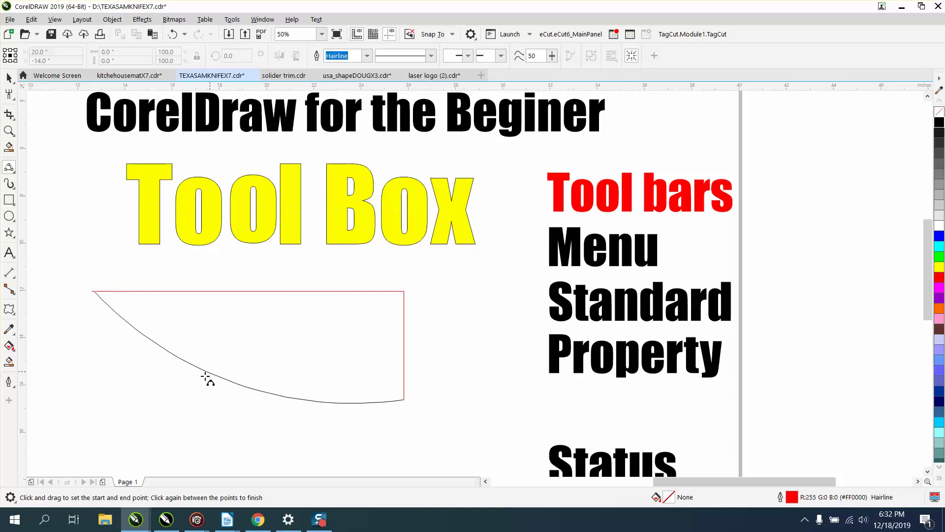
pyautogui.click(202, 382)
# Step: Zoom out and draw a second 3-point arc above the page
pyautogui.scroll(-3, 221, 352)
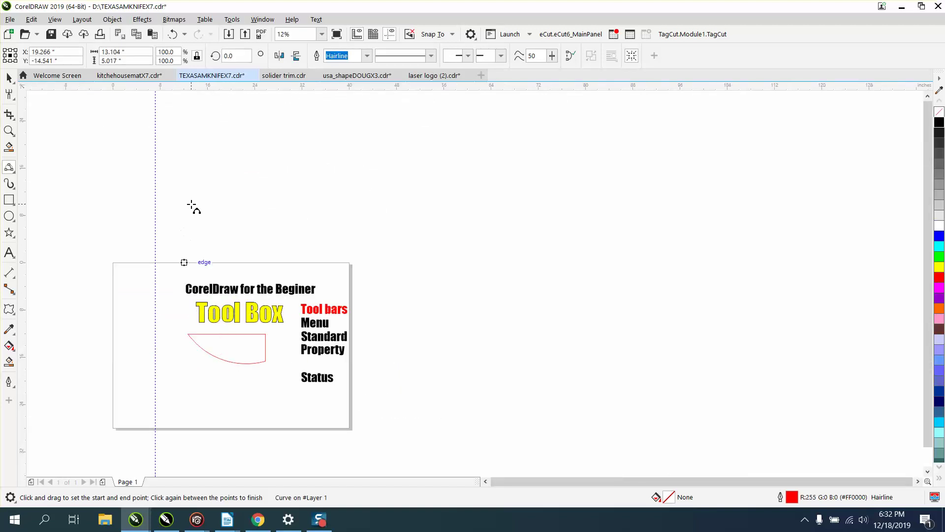
pyautogui.moveTo(193, 203); pyautogui.dragTo(336, 203)
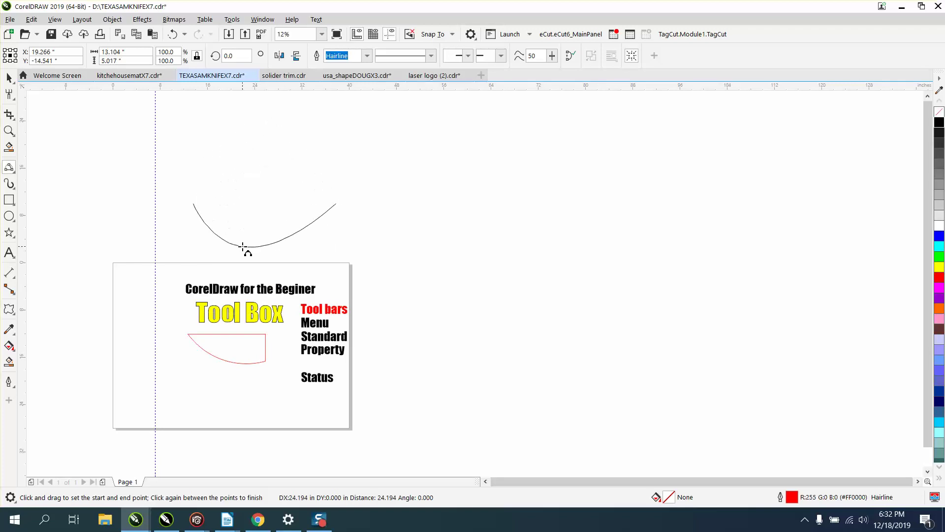
pyautogui.click(248, 247)
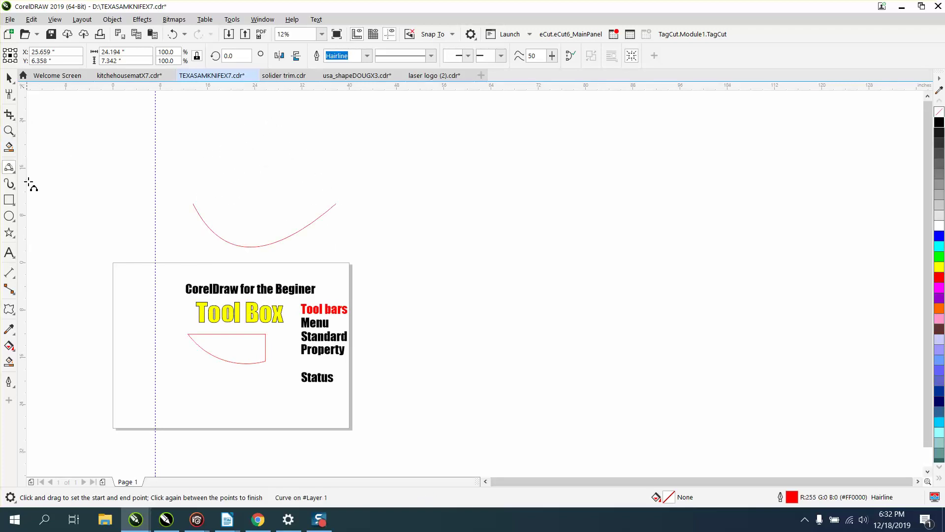
# Step: Zoom in and paint a blue Artistic Media brush stroke at the page's upper-left edge
pyautogui.click(8, 131)
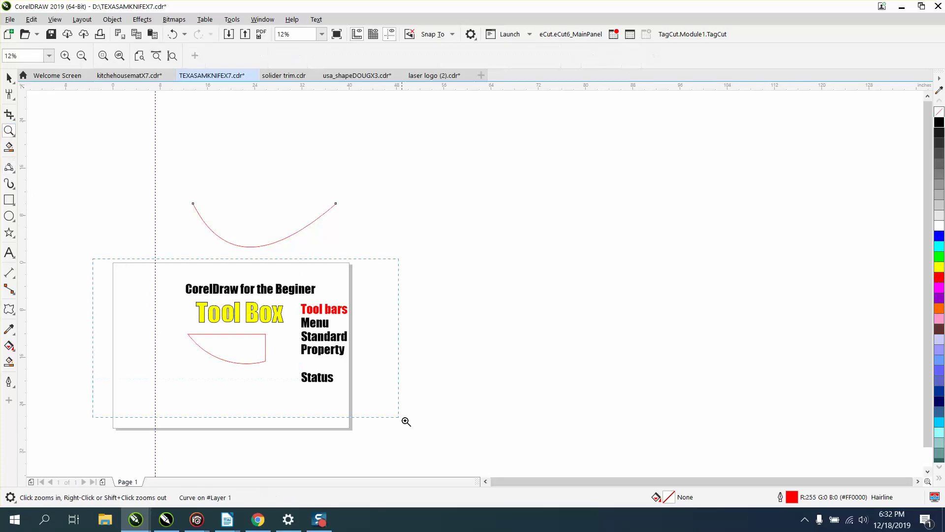
pyautogui.moveTo(407, 422); pyautogui.dragTo(418, 430)
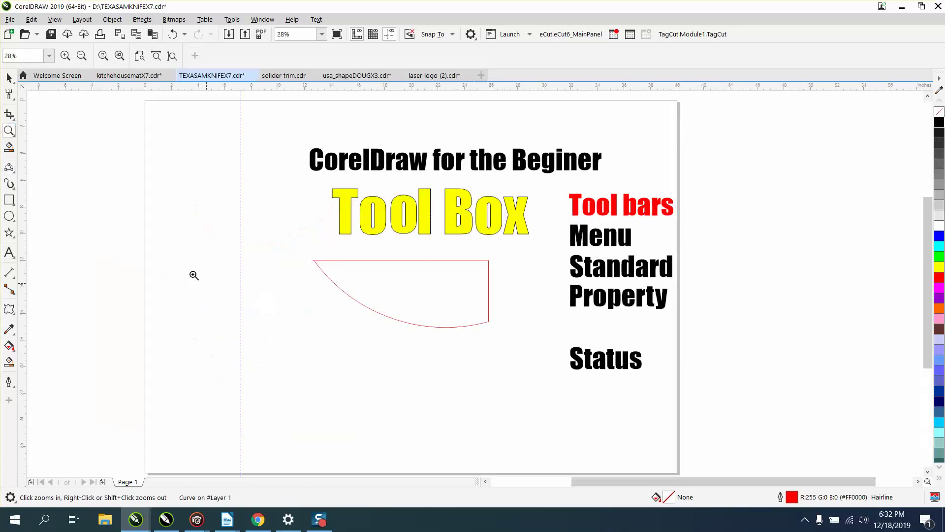
pyautogui.click(15, 187)
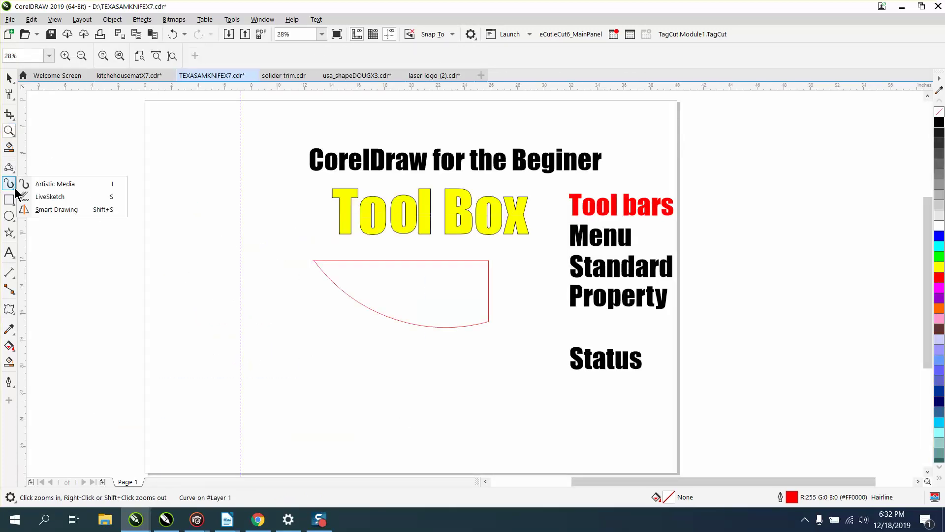
pyautogui.click(58, 186)
pyautogui.moveTo(214, 192)
pyautogui.mouseDown()
pyautogui.moveTo(133, 204)
pyautogui.moveTo(115, 232)
pyautogui.mouseUp()
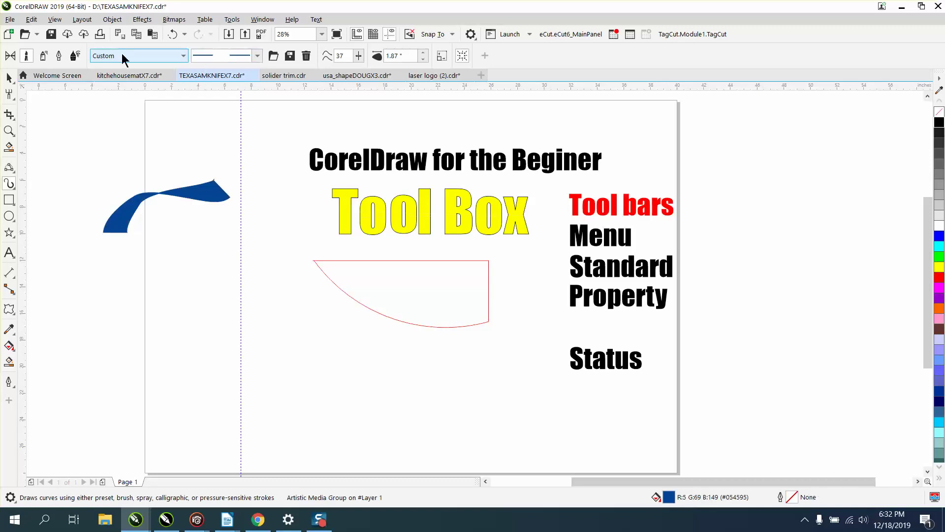
pyautogui.click(9, 78)
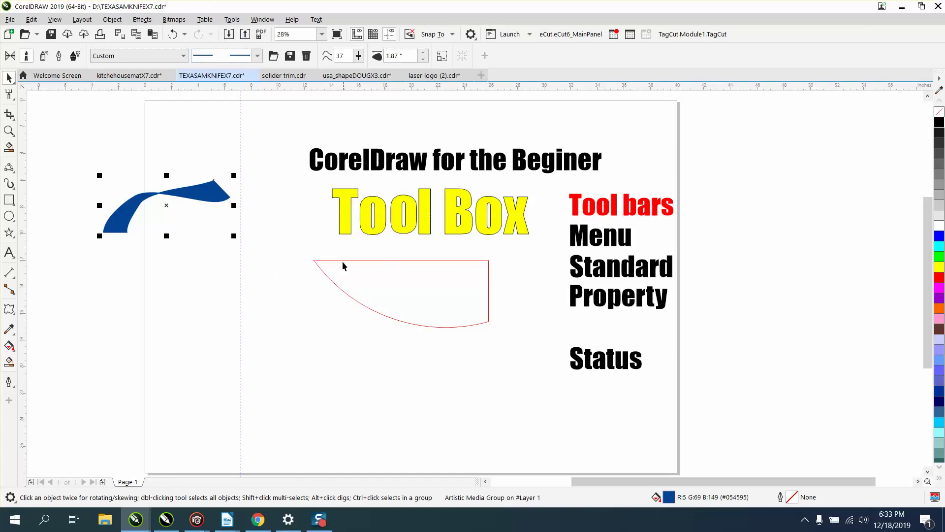
# Step: Add a textured preset stroke and a thick pressure-sensitive stroke above the blue shape
pyautogui.click(9, 184)
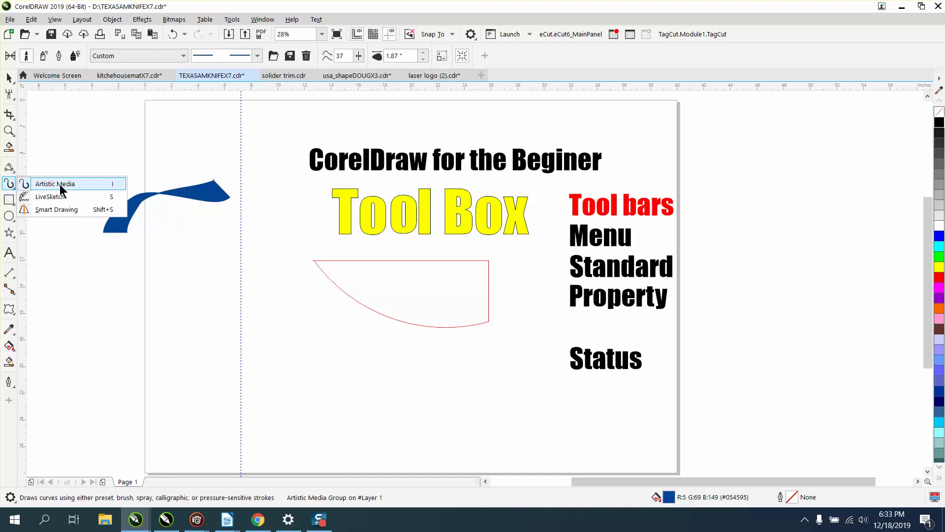
pyautogui.click(60, 184)
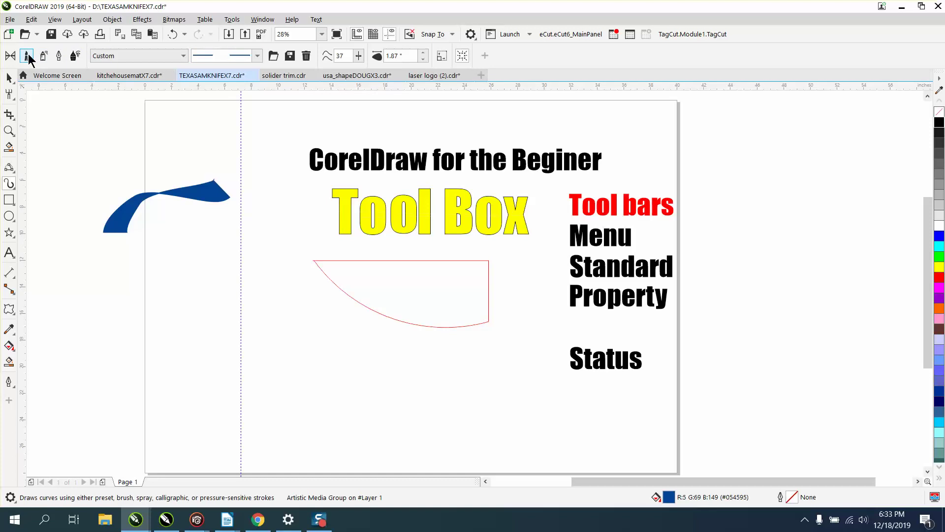
pyautogui.click(44, 56)
pyautogui.moveTo(161, 150)
pyautogui.mouseDown()
pyautogui.moveTo(90, 174)
pyautogui.moveTo(71, 194)
pyautogui.mouseUp()
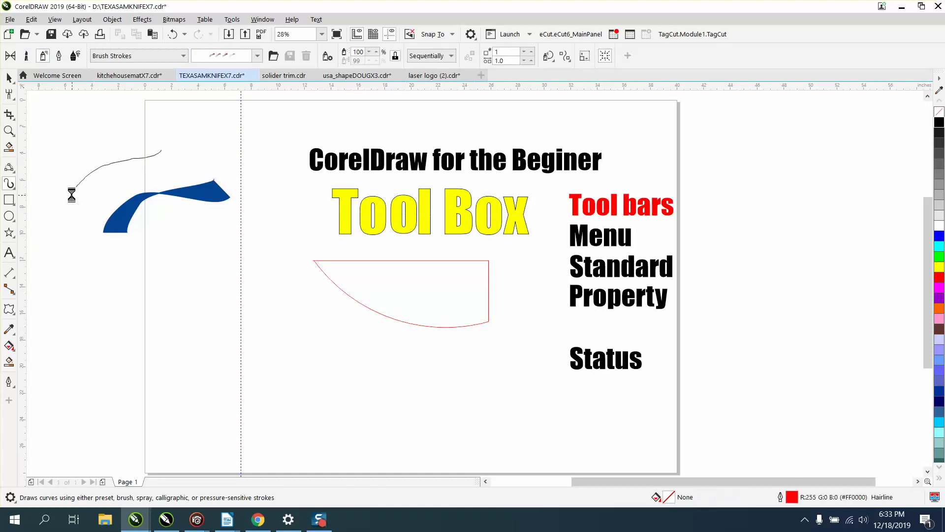
pyautogui.click(74, 55)
pyautogui.moveTo(224, 129); pyautogui.dragTo(148, 211)
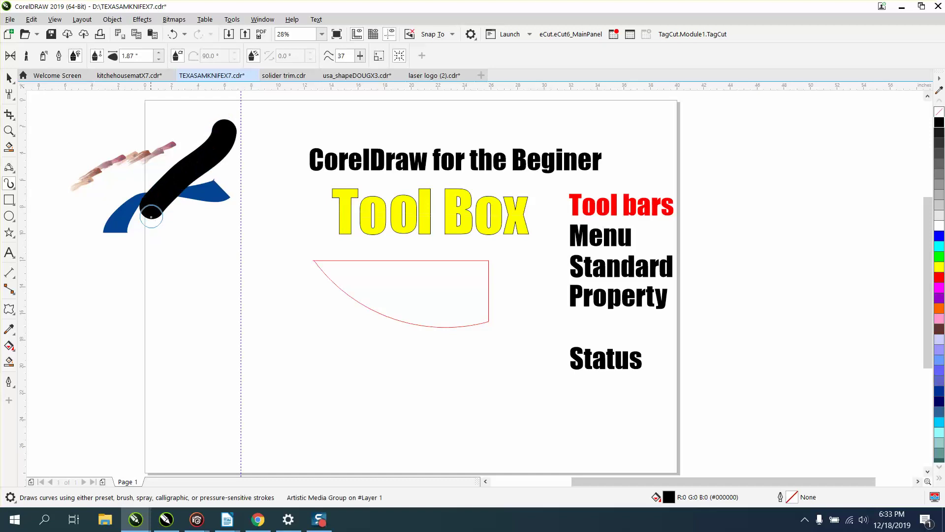
pyautogui.click(14, 206)
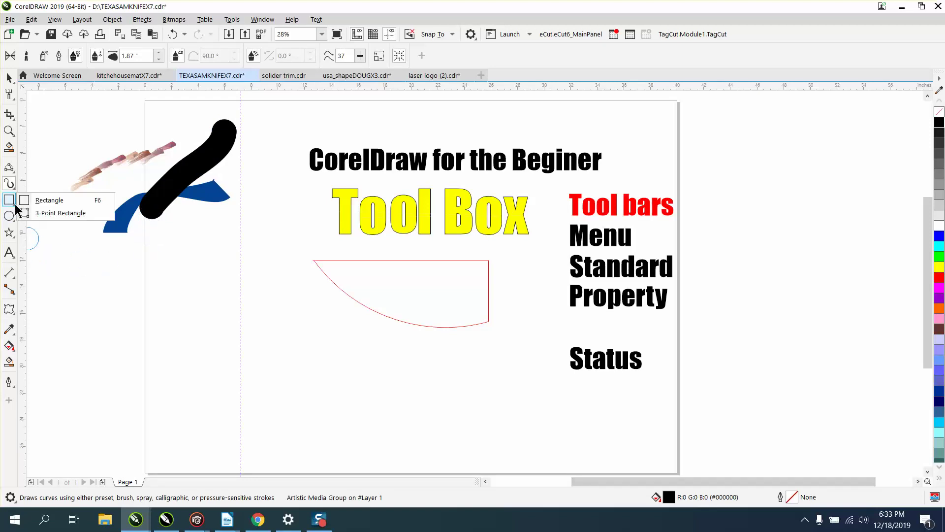
pyautogui.click(51, 200)
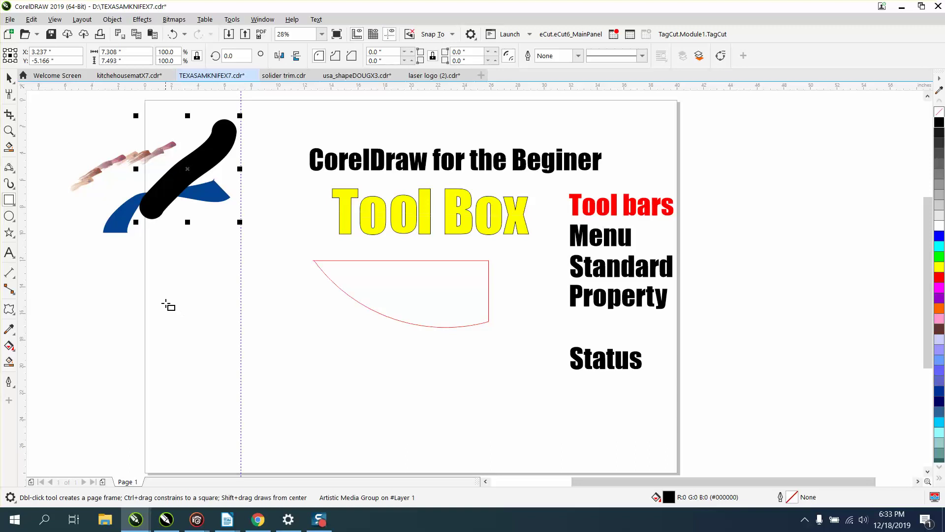
pyautogui.moveTo(166, 301); pyautogui.dragTo(279, 374)
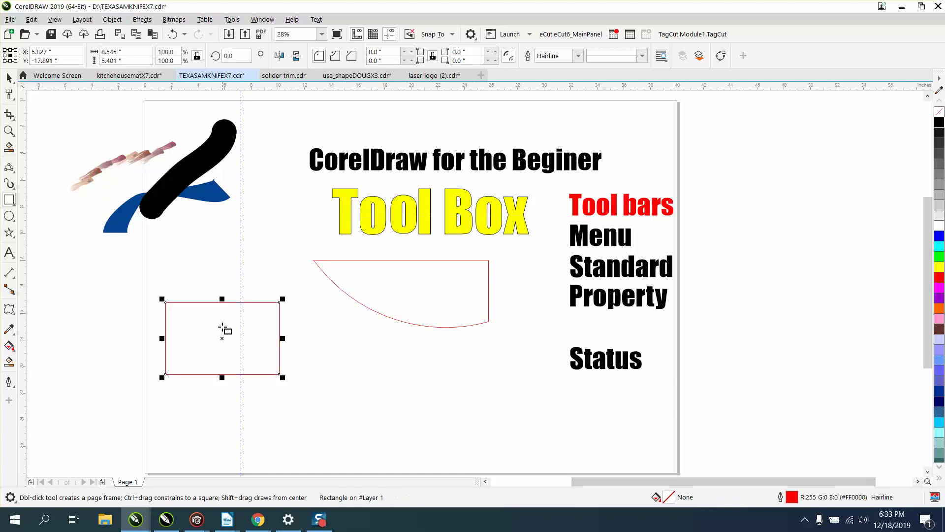
pyautogui.moveTo(190, 230); pyautogui.dragTo(249, 293)
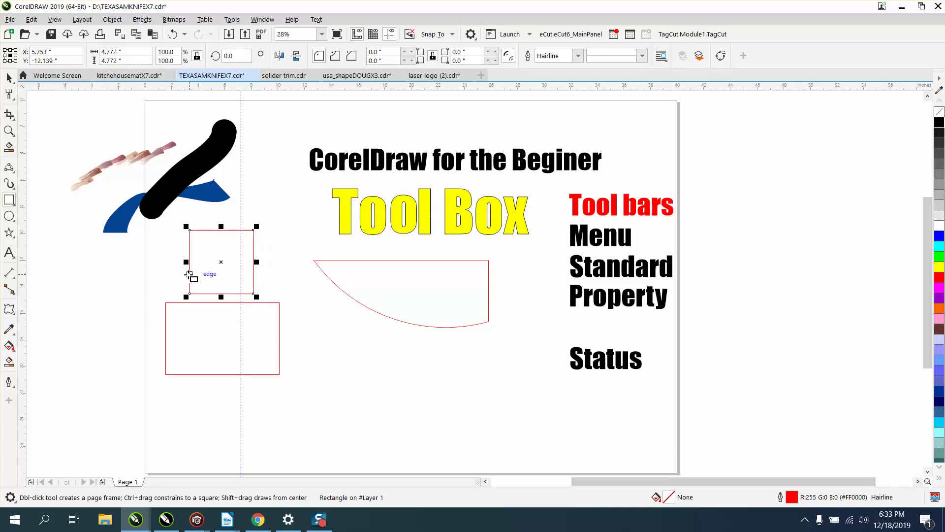
pyautogui.press('Delete')
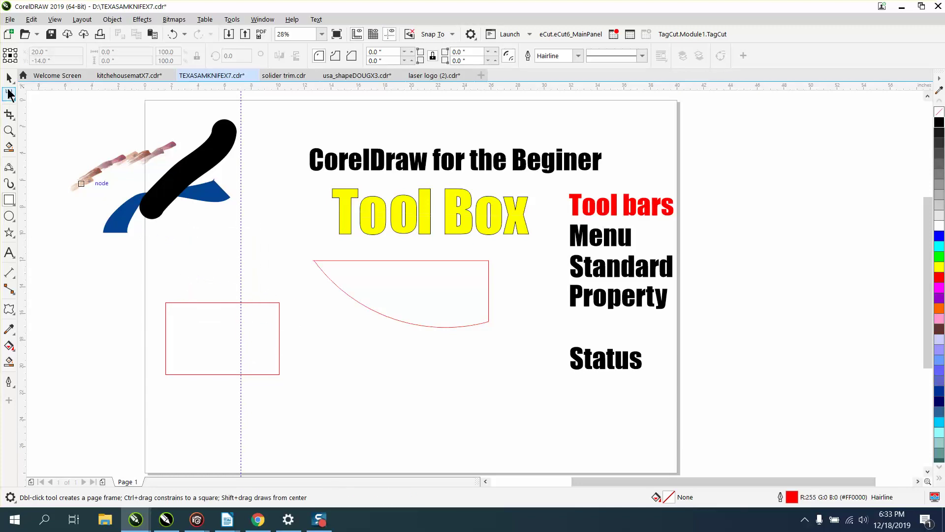
pyautogui.press('space')
pyautogui.click(252, 303)
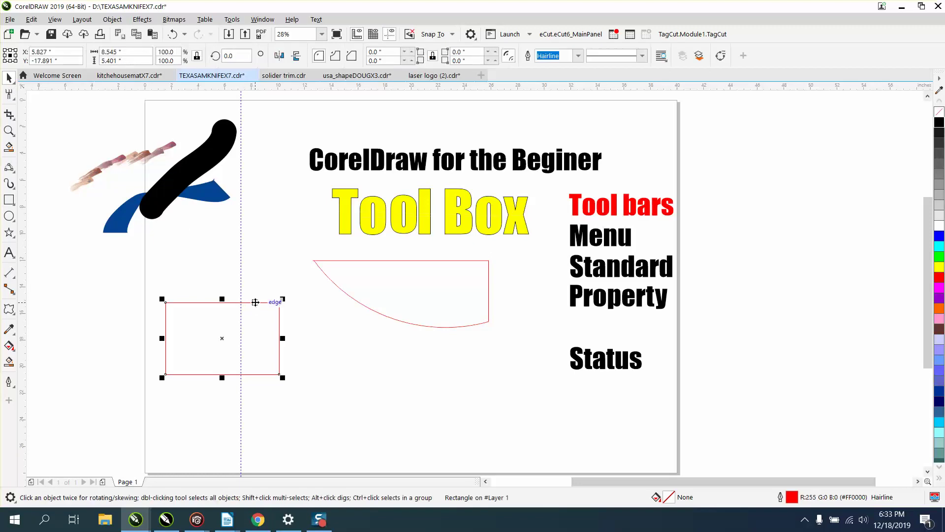
pyautogui.press('Delete')
pyautogui.click(12, 202)
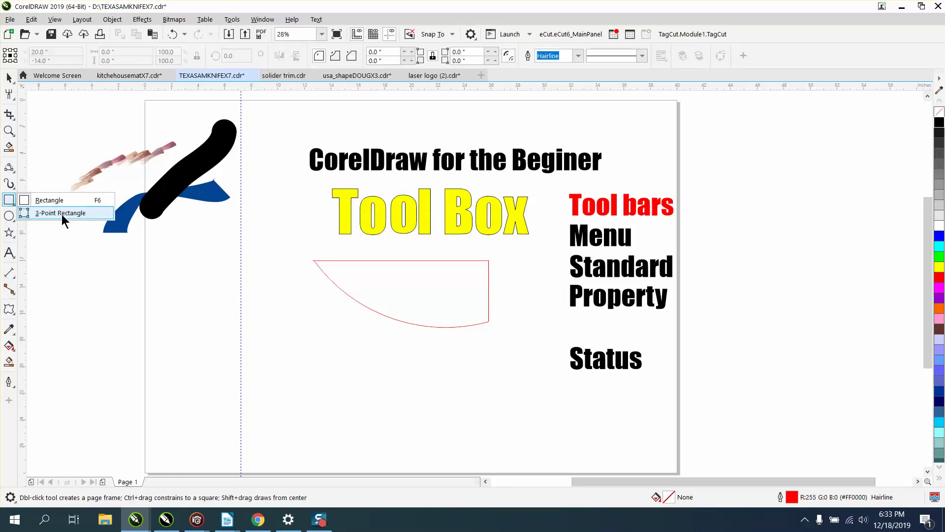
pyautogui.click(11, 218)
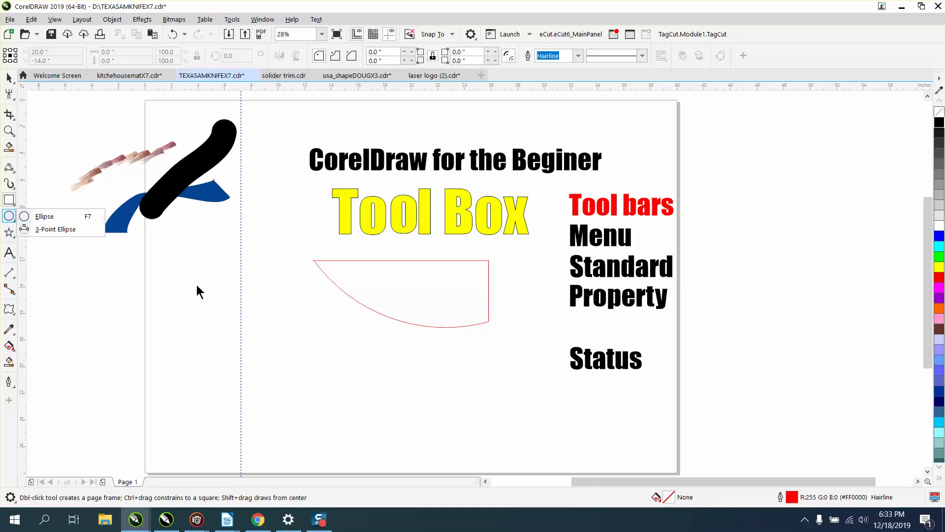
# Step: Draw a circle at the left edge, a thin flat ellipse and a larger circle below the knife
pyautogui.click(47, 217)
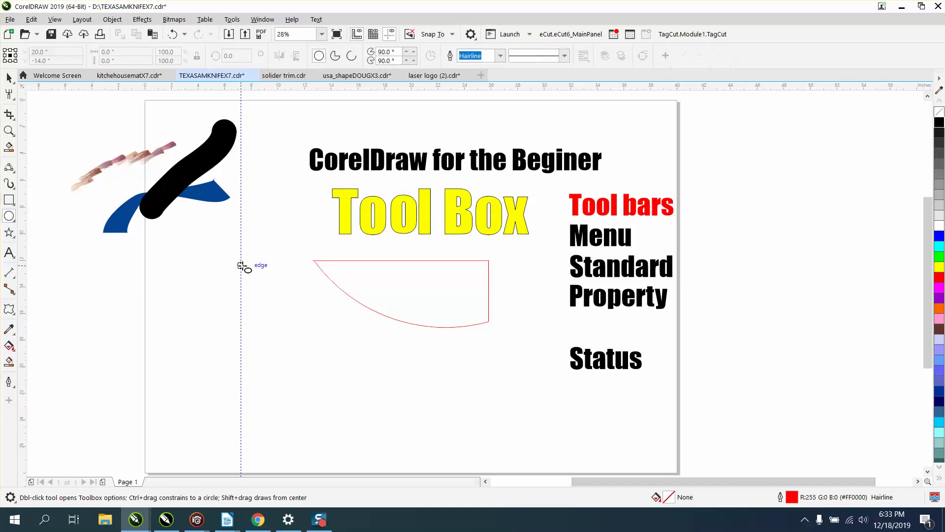
pyautogui.moveTo(241, 266); pyautogui.dragTo(138, 369)
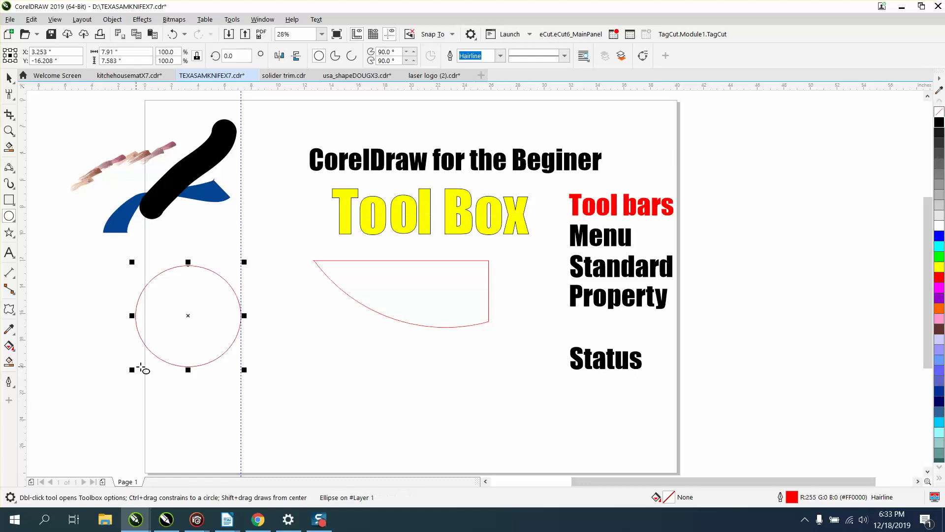
pyautogui.moveTo(345, 330); pyautogui.dragTo(277, 322)
pyautogui.moveTo(426, 347); pyautogui.dragTo(307, 392)
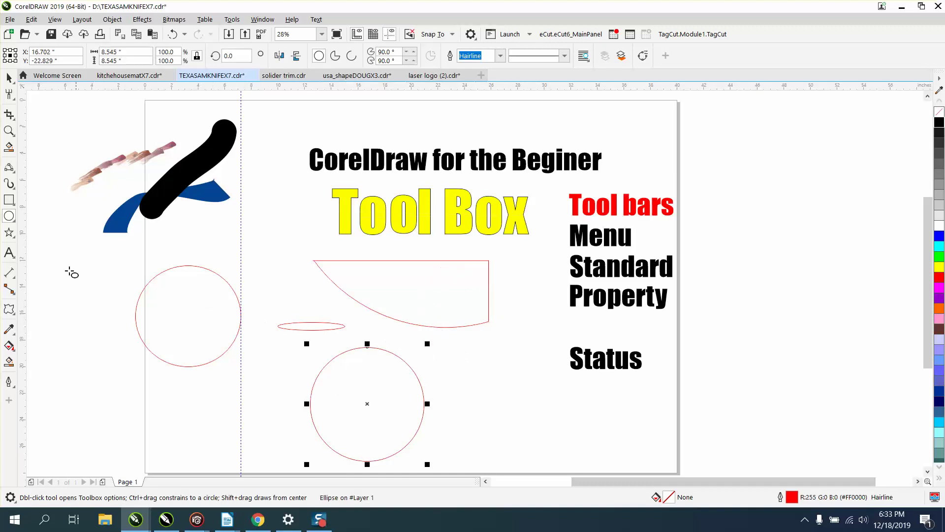
# Step: Draw a five-point star left of the circle, then delete it
pyautogui.click(14, 238)
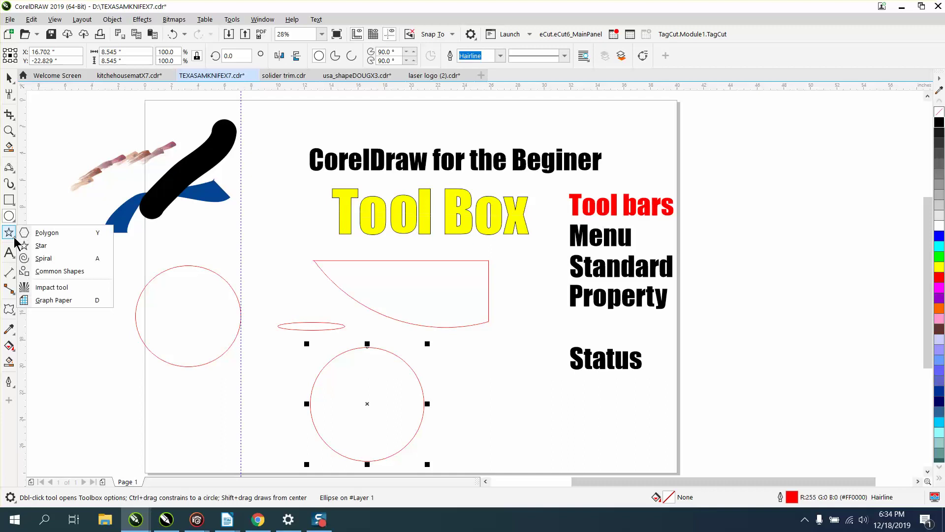
pyautogui.click(40, 246)
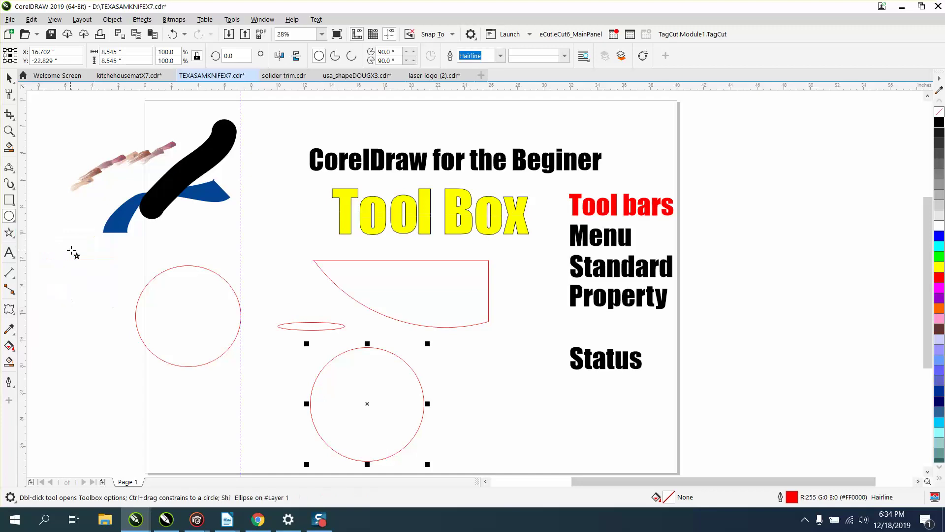
pyautogui.moveTo(113, 252); pyautogui.dragTo(33, 327)
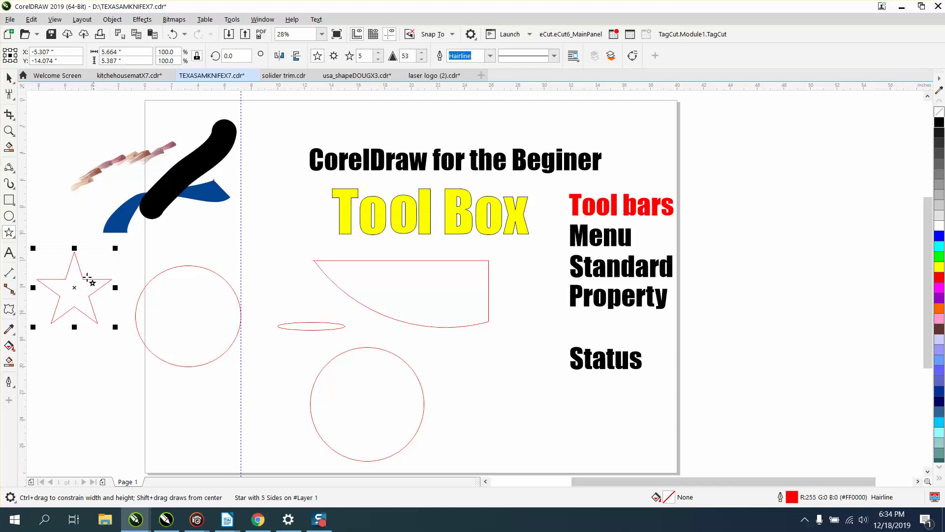
pyautogui.click(9, 78)
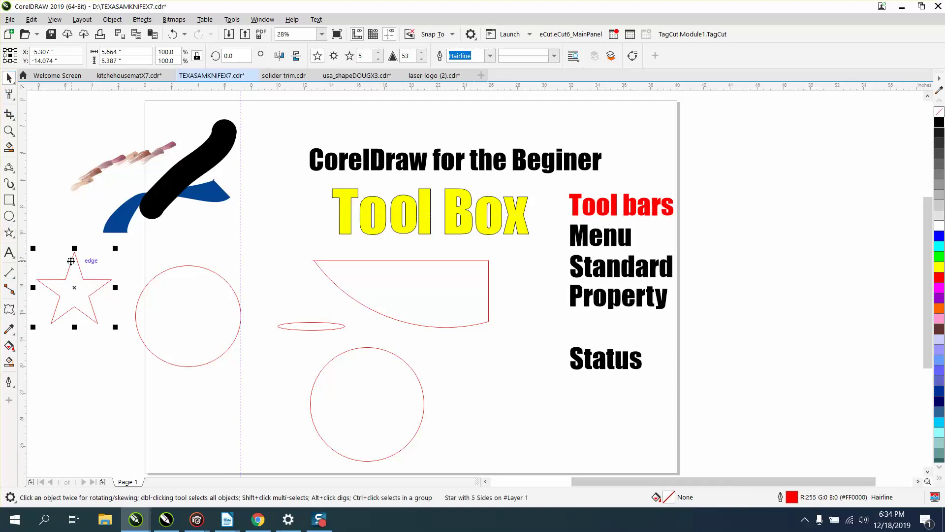
pyautogui.press('Delete')
# Step: Delete the knife's curved edge and all the red circles and ellipse
pyautogui.click(136, 304)
pyautogui.moveTo(94, 253); pyautogui.dragTo(570, 498)
pyautogui.click(474, 276)
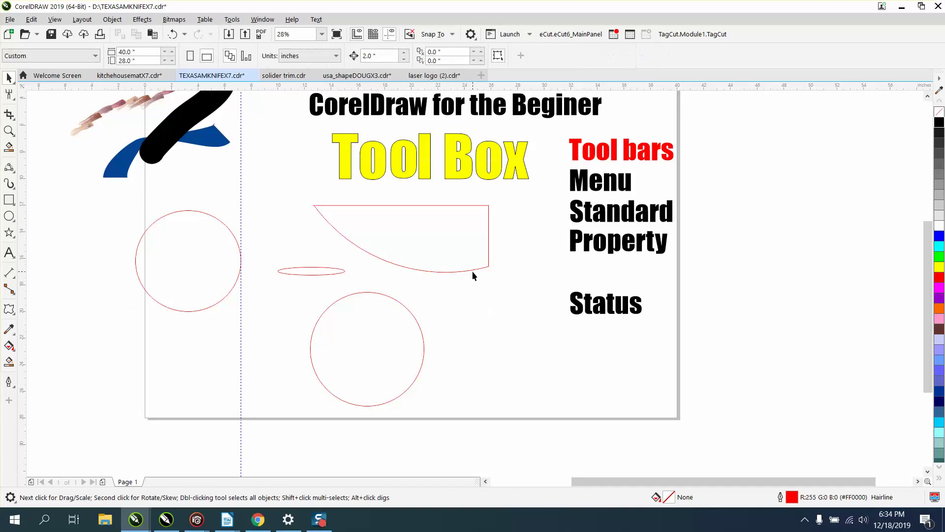
pyautogui.click(472, 271)
pyautogui.press('Delete')
pyautogui.moveTo(241, 255); pyautogui.dragTo(234, 255)
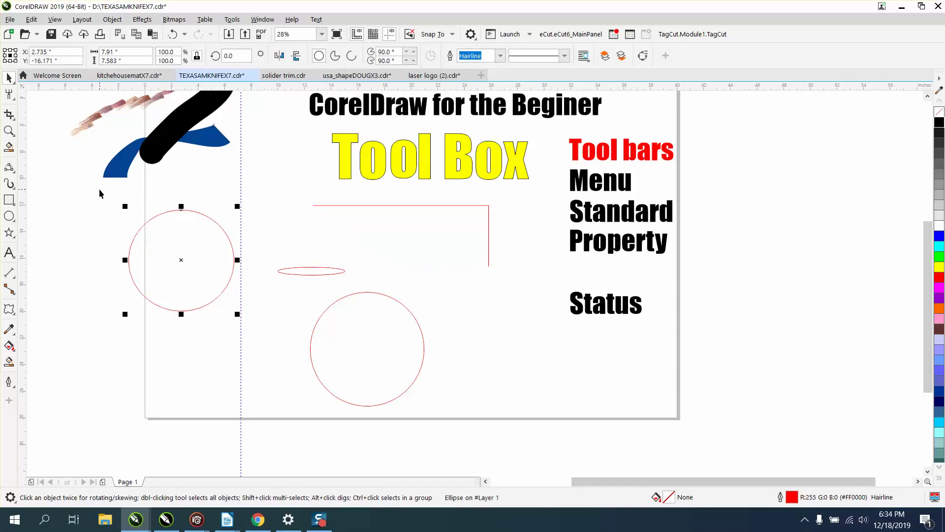
pyautogui.moveTo(99, 188); pyautogui.dragTo(569, 414)
pyautogui.press('Delete')
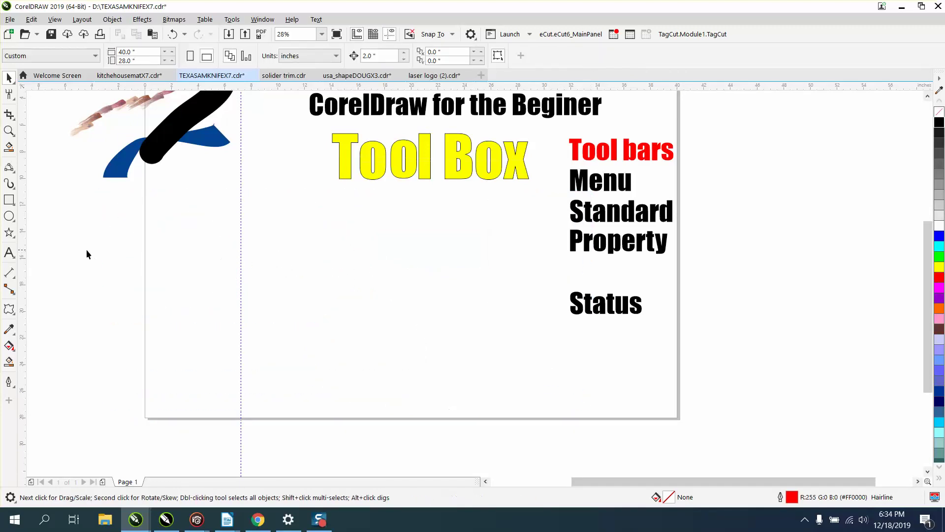
# Step: Draw a polygon below the Tool Box title and raise it to 26 sides
pyautogui.click(15, 236)
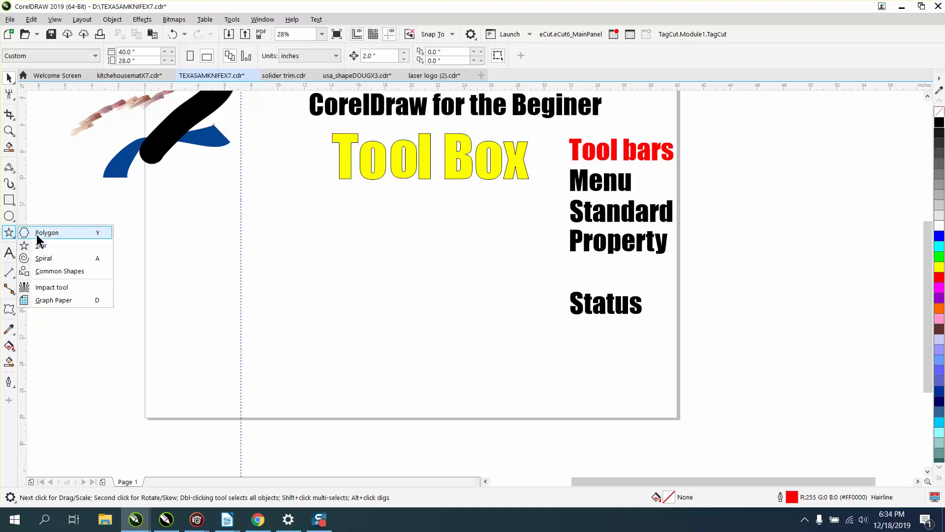
pyautogui.click(40, 236)
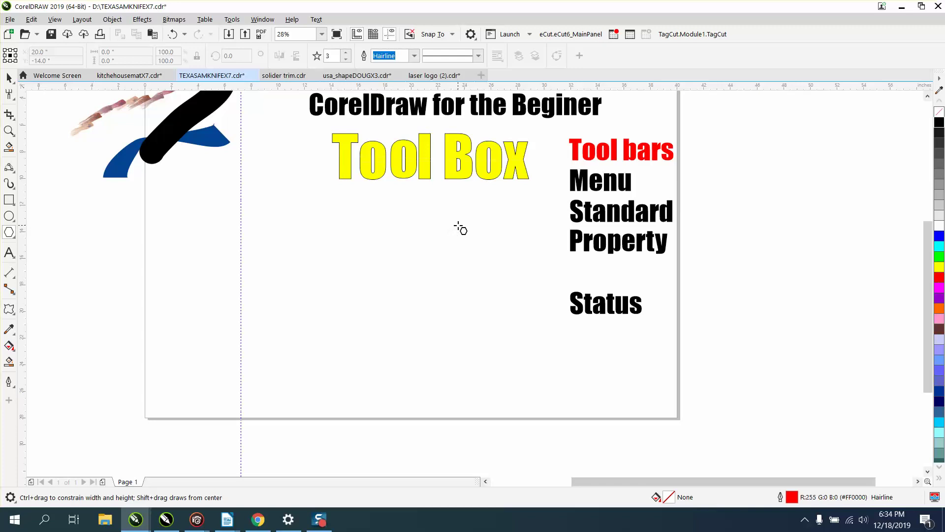
pyautogui.moveTo(453, 223); pyautogui.dragTo(344, 317)
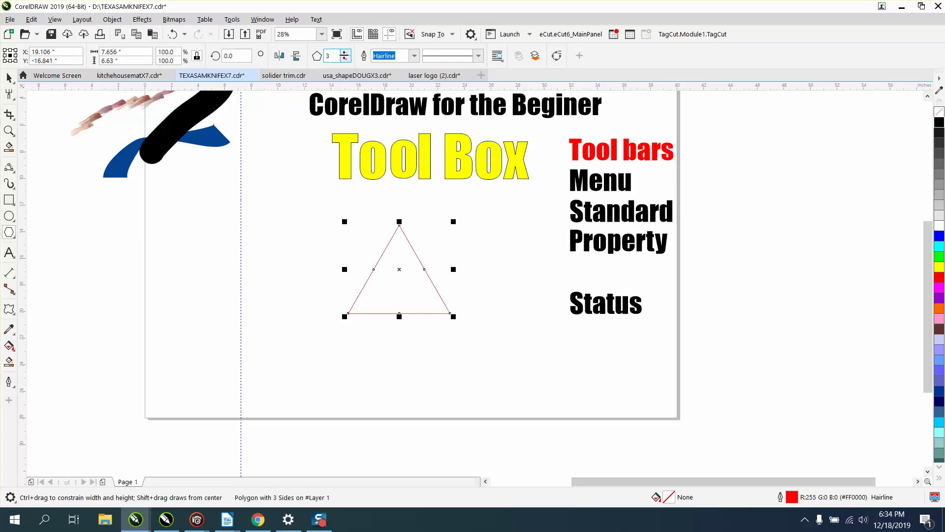
pyautogui.click(346, 54)
pyautogui.click(346, 54)
pyautogui.click(346, 54)
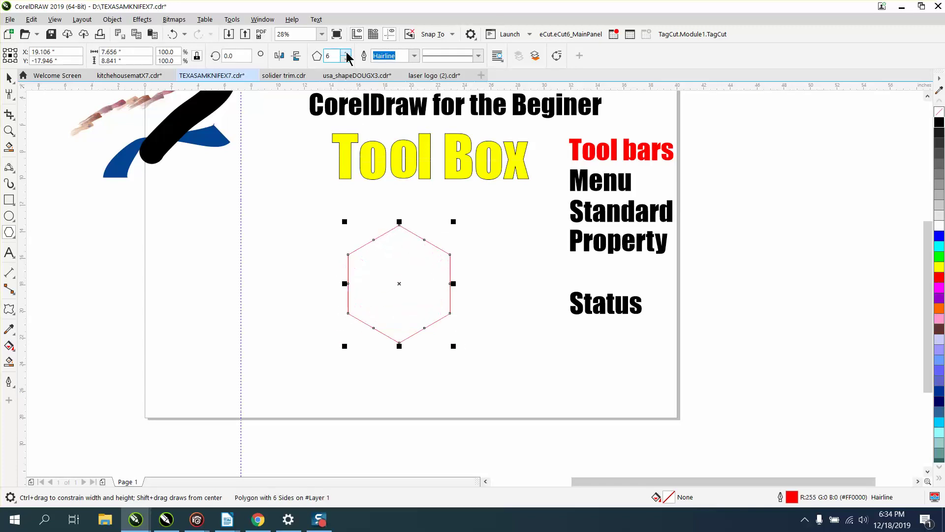
pyautogui.click(346, 54)
pyautogui.click(346, 54)
pyautogui.click(346, 54)
pyautogui.click(346, 52)
pyautogui.click(346, 53)
pyautogui.click(346, 52)
pyautogui.click(346, 53)
pyautogui.click(347, 53)
pyautogui.click(346, 53)
pyautogui.click(347, 53)
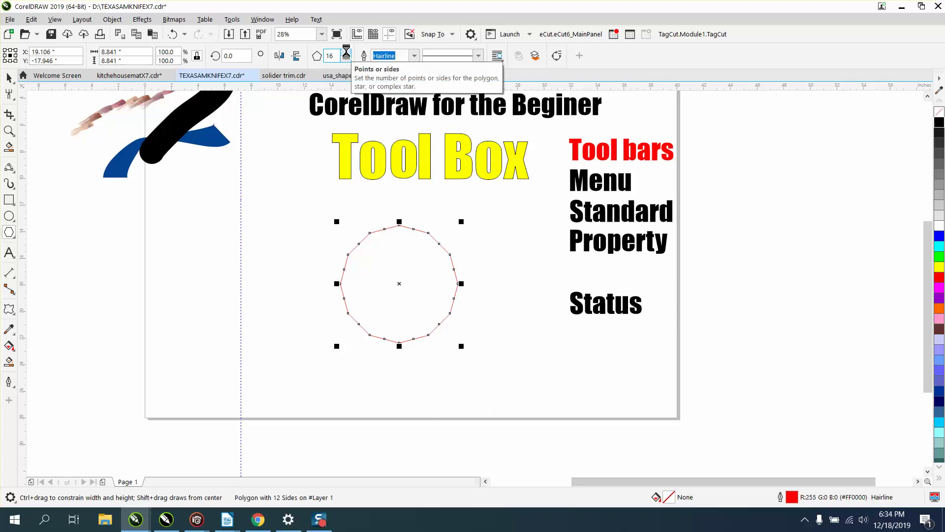
pyautogui.click(346, 53)
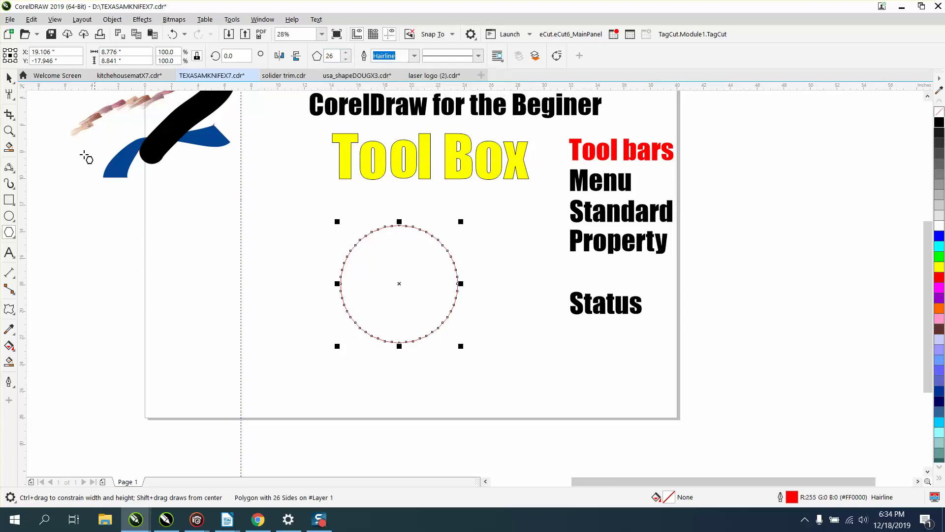
# Step: Zoom in and drag the polygon's nodes inward into a spiky starburst
pyautogui.click(9, 131)
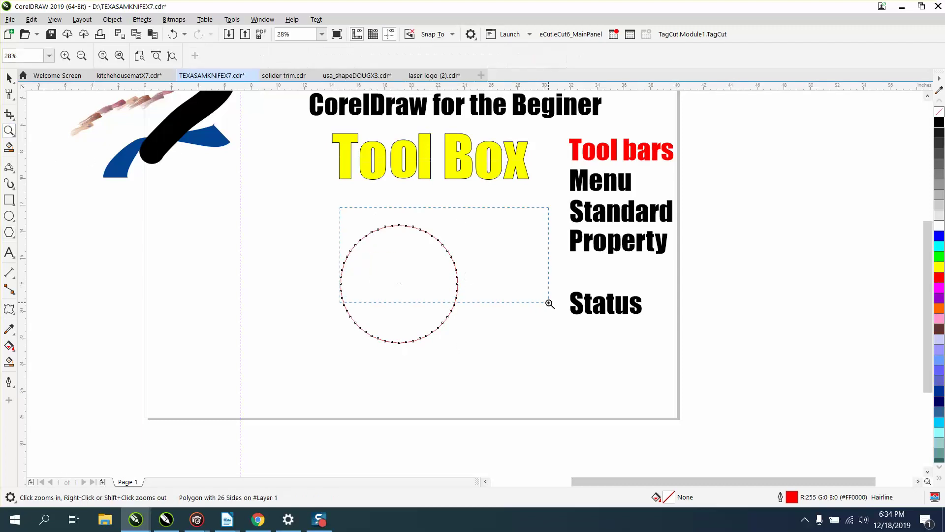
pyautogui.moveTo(550, 304); pyautogui.dragTo(550, 304)
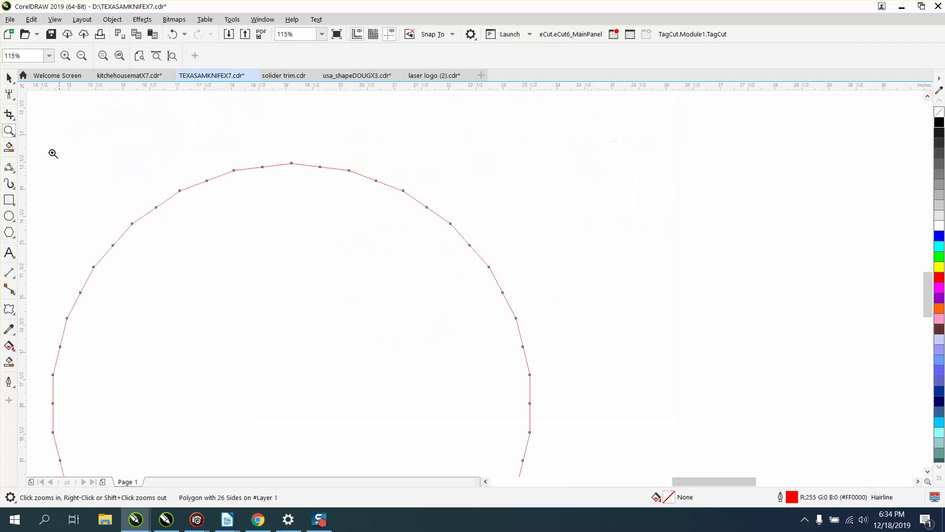
pyautogui.click(13, 100)
pyautogui.click(30, 94)
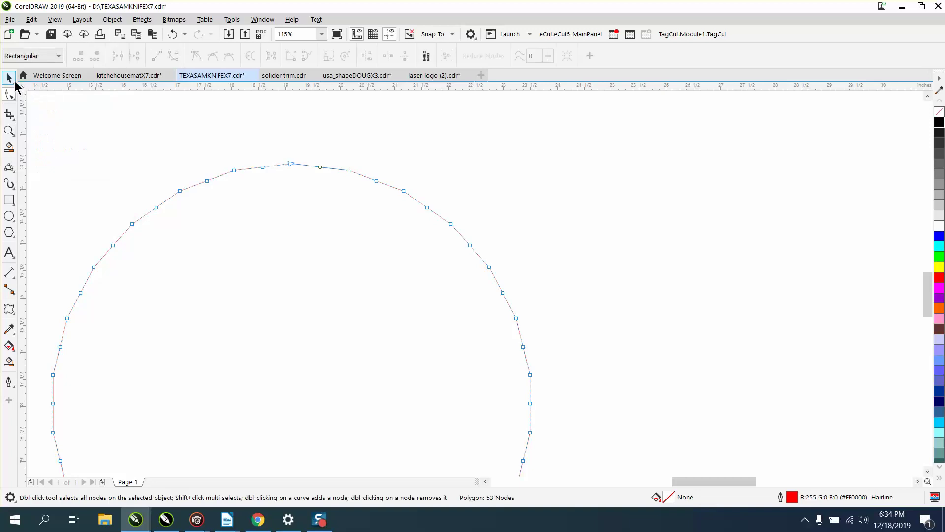
pyautogui.click(15, 82)
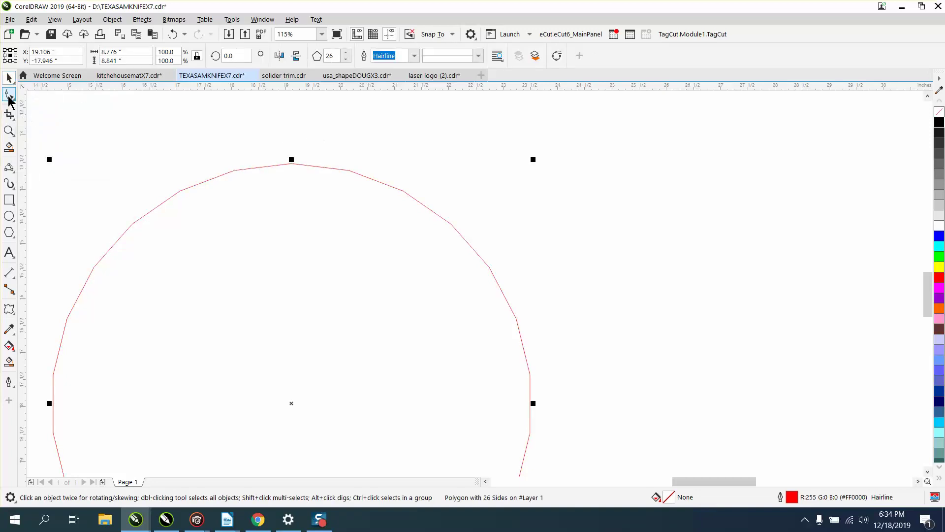
pyautogui.click(9, 94)
pyautogui.moveTo(321, 167); pyautogui.dragTo(248, 285)
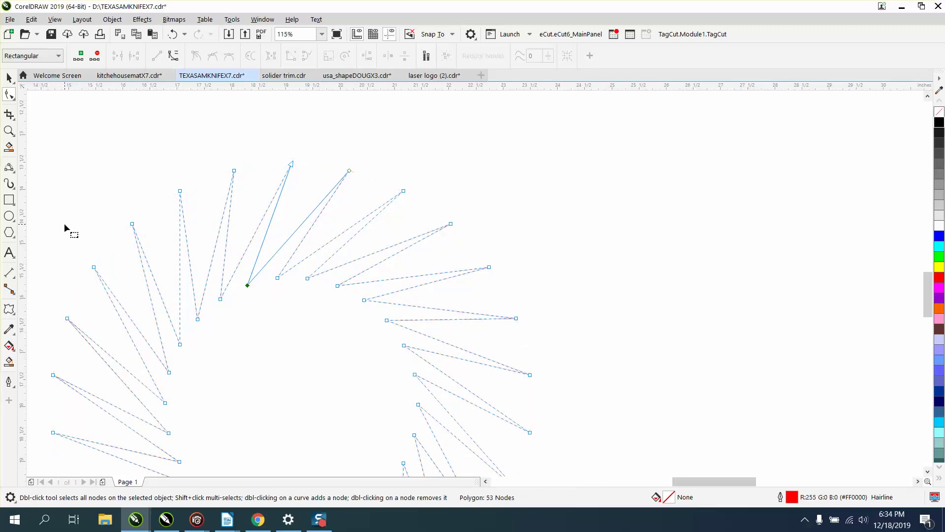
# Step: Draw a spiral to the right of the starburst
pyautogui.click(15, 239)
pyautogui.click(43, 258)
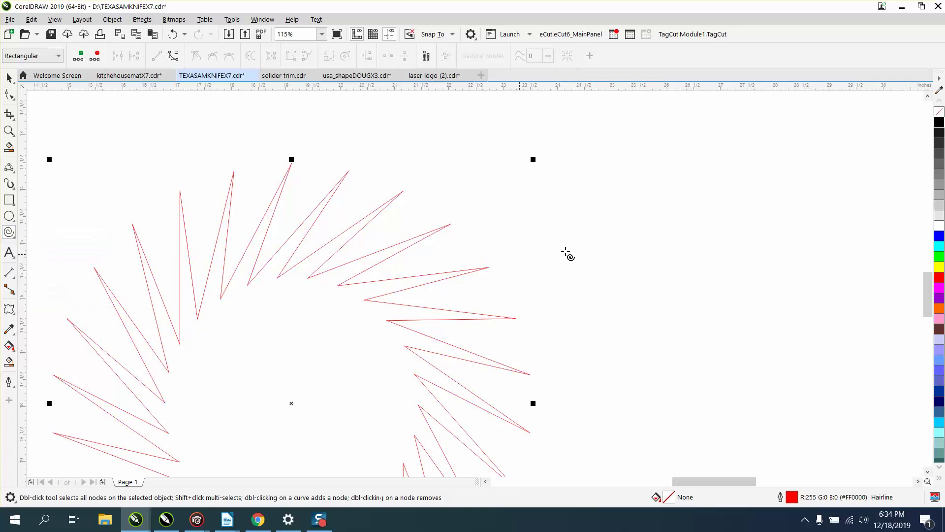
pyautogui.moveTo(737, 222); pyautogui.dragTo(599, 329)
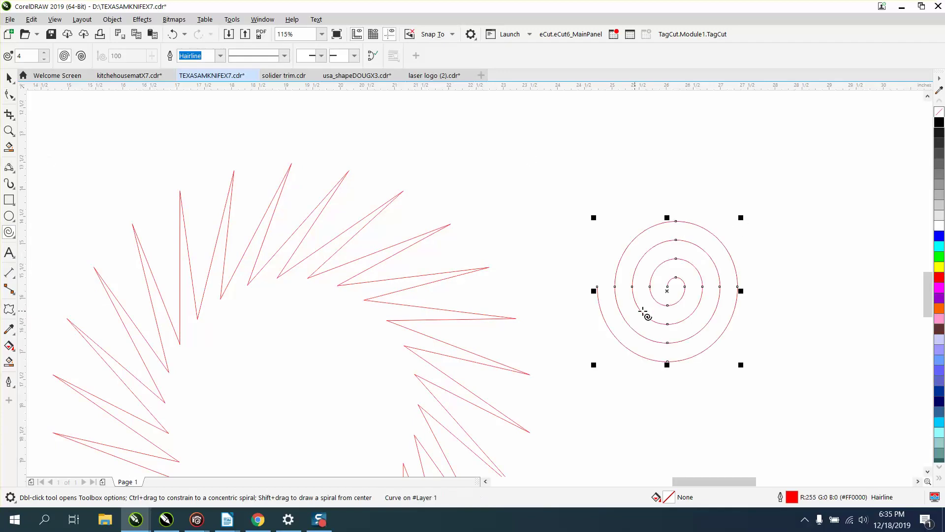
# Step: Draw a smiley face and a heart from the Common Shapes gallery
pyautogui.click(11, 236)
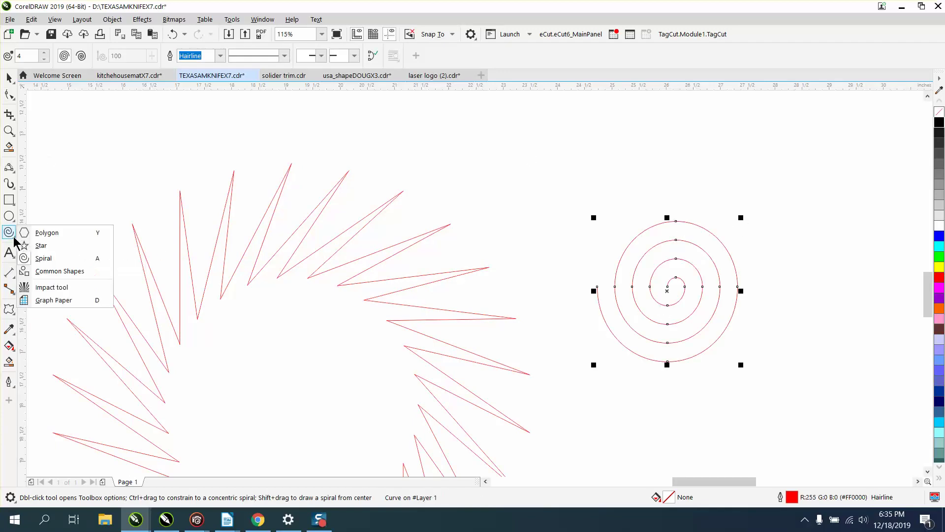
pyautogui.click(50, 271)
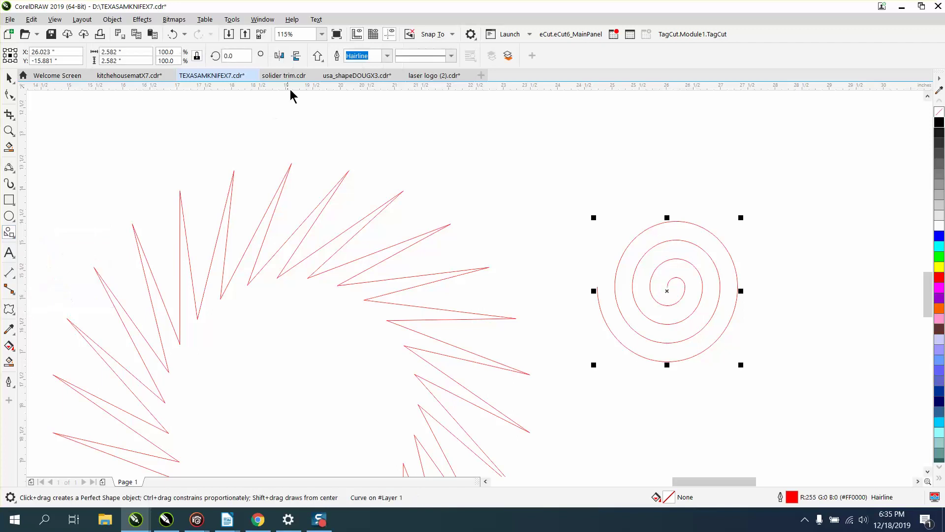
pyautogui.click(320, 62)
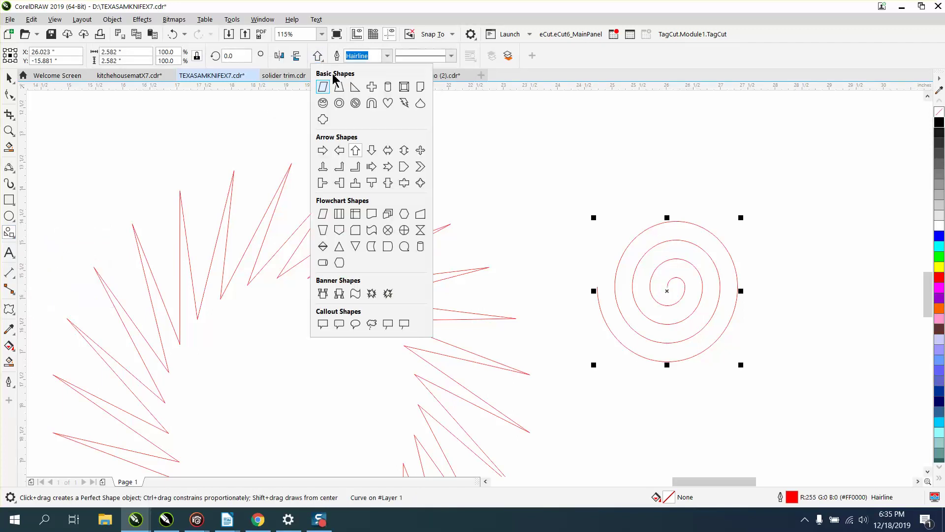
pyautogui.click(323, 103)
pyautogui.moveTo(563, 102); pyautogui.dragTo(466, 200)
pyautogui.click(318, 57)
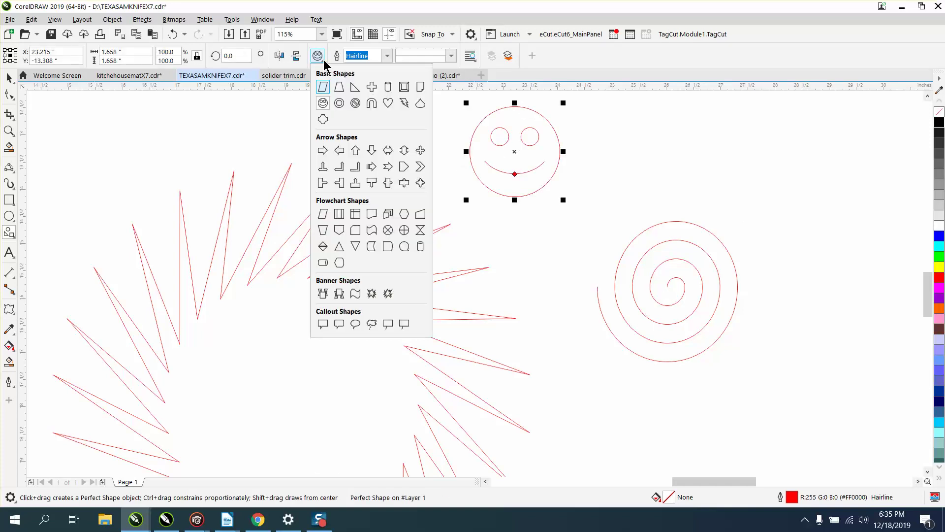
pyautogui.click(385, 104)
pyautogui.moveTo(678, 118); pyautogui.dragTo(566, 231)
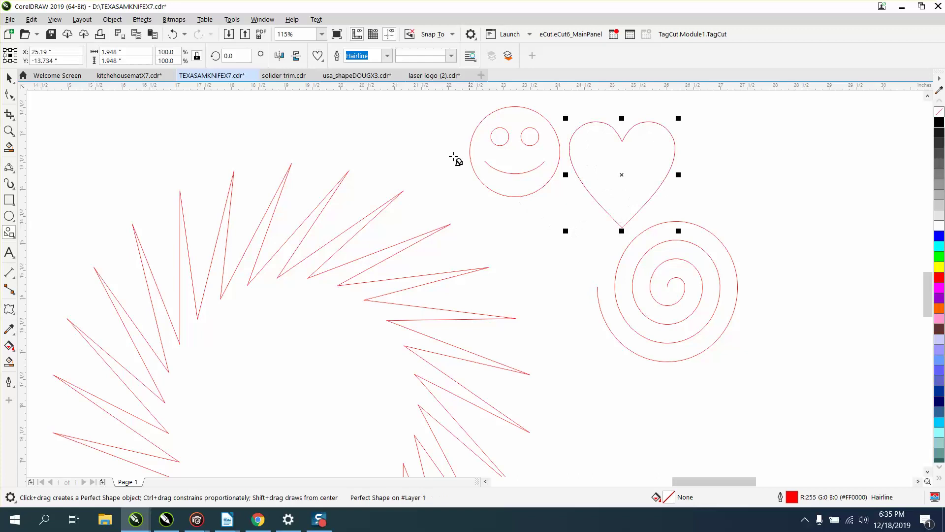
# Step: Draw a wavy flowchart shape over the starburst's top
pyautogui.click(318, 57)
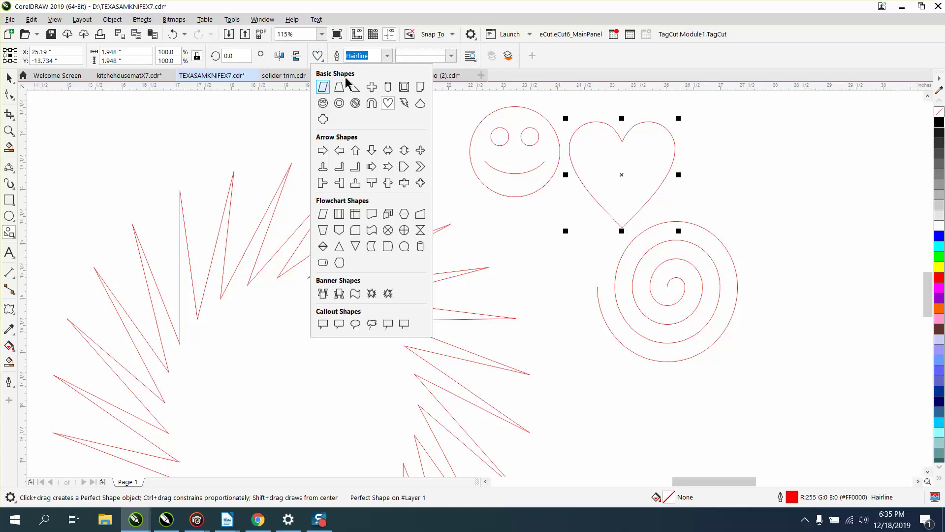
pyautogui.click(371, 230)
pyautogui.moveTo(301, 124); pyautogui.dragTo(191, 186)
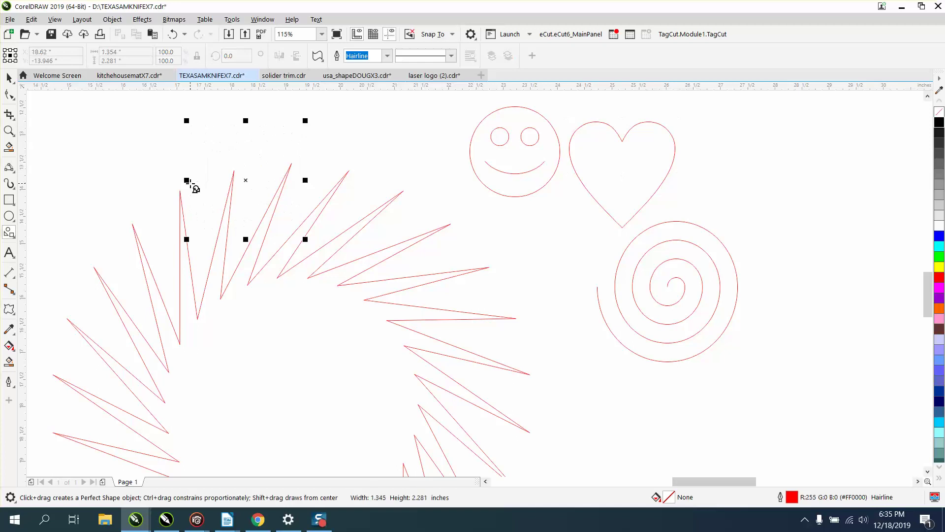
pyautogui.click(11, 233)
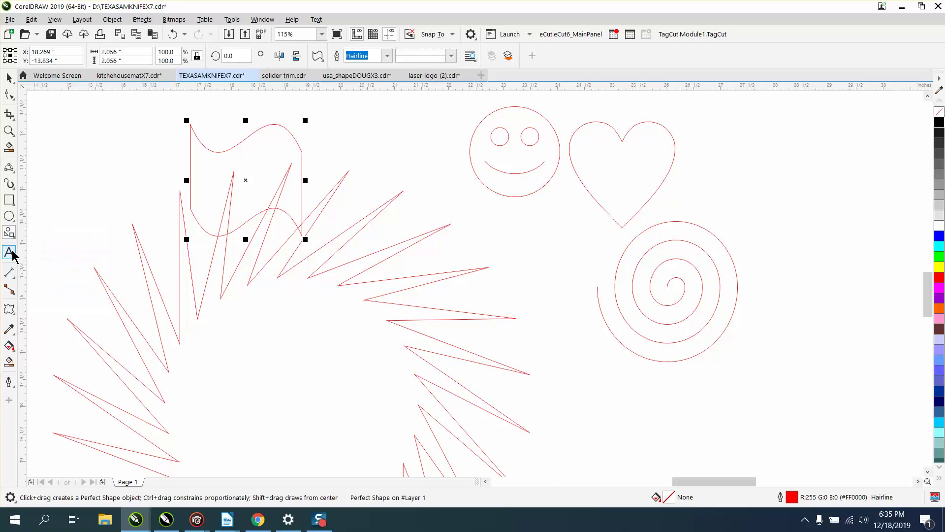
# Step: Marquee-select the sample shapes, then clear the selection
pyautogui.scroll(-6, 126, 242)
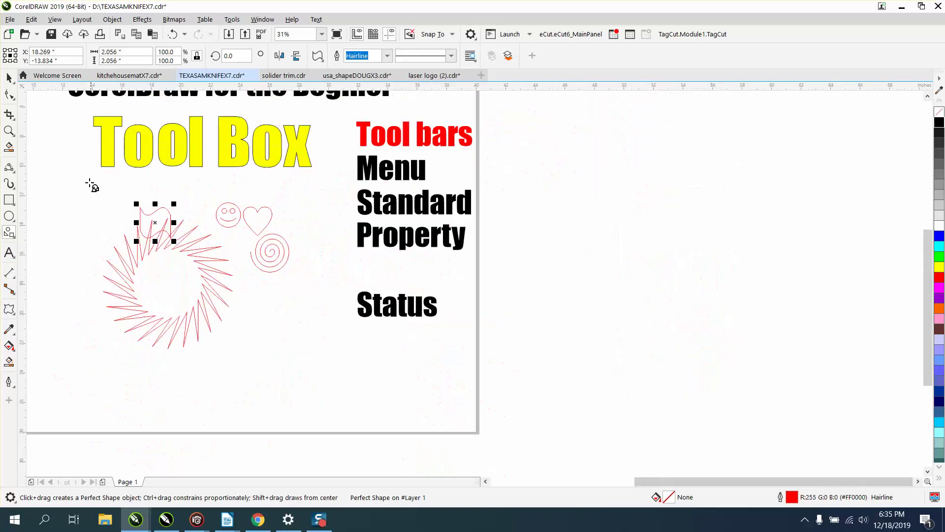
pyautogui.click(9, 78)
pyautogui.moveTo(63, 168)
pyautogui.mouseDown()
pyautogui.moveTo(246, 302)
pyautogui.moveTo(330, 348)
pyautogui.mouseUp()
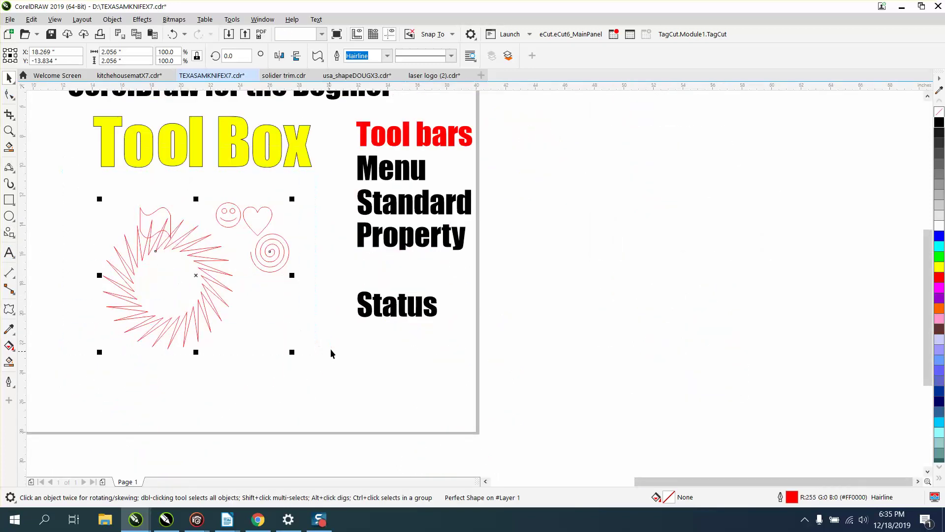
pyautogui.click(238, 305)
# Step: Type 'text' below the heading and enlarge it to about 519 pt
pyautogui.click(8, 256)
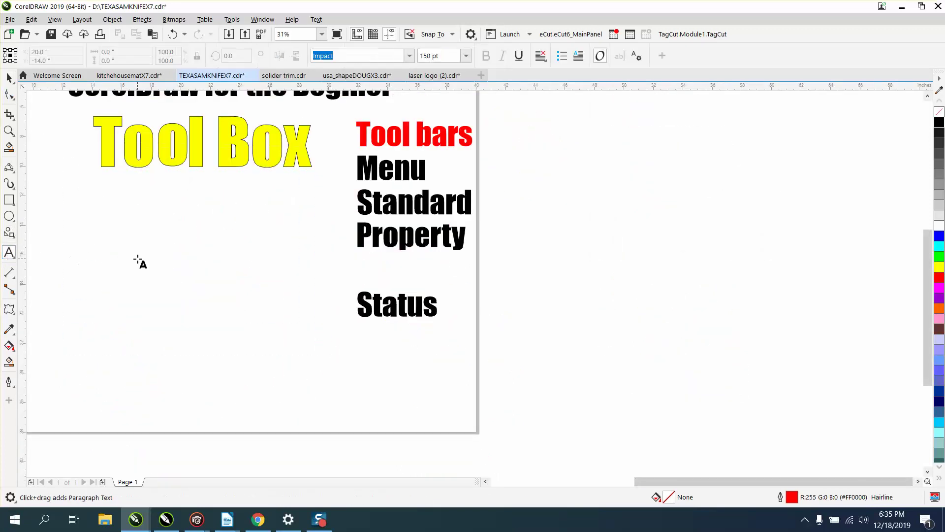
pyautogui.click(138, 261)
pyautogui.write('text')
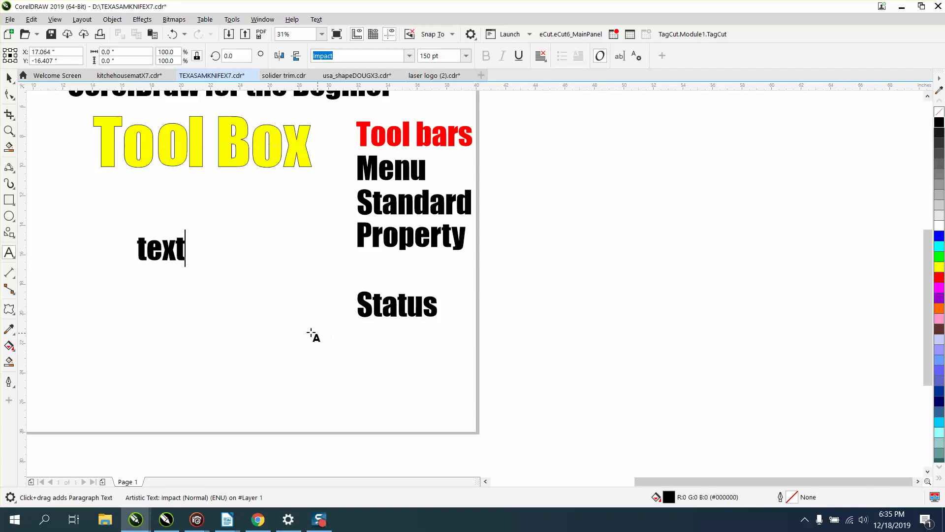
pyautogui.press('Escape')
pyautogui.moveTo(188, 265); pyautogui.dragTo(307, 324)
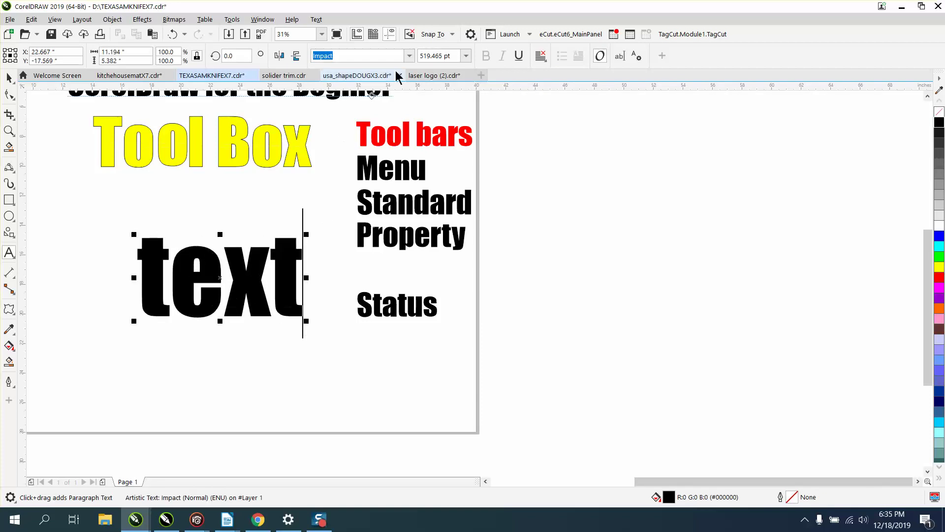
# Step: Set the text to Arial, not bold, italic and underlined
pyautogui.click(409, 56)
pyautogui.click(347, 108)
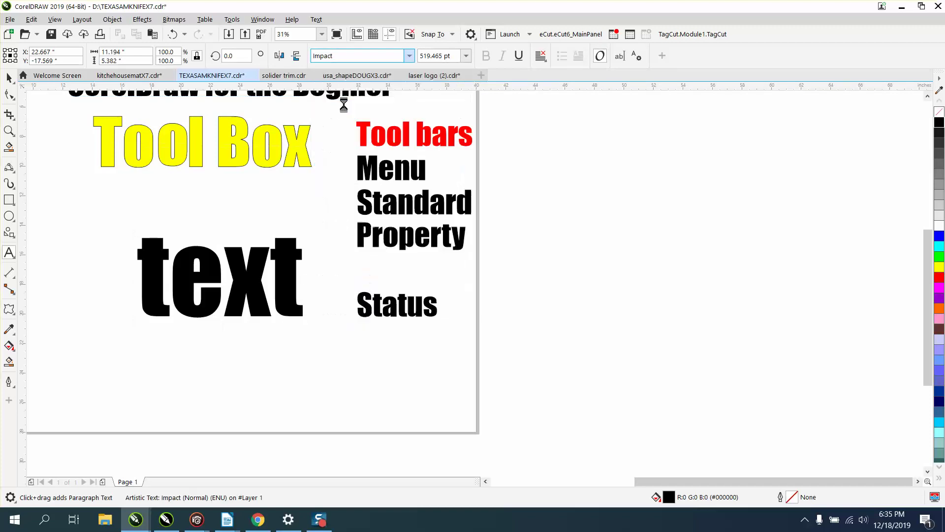
pyautogui.click(9, 77)
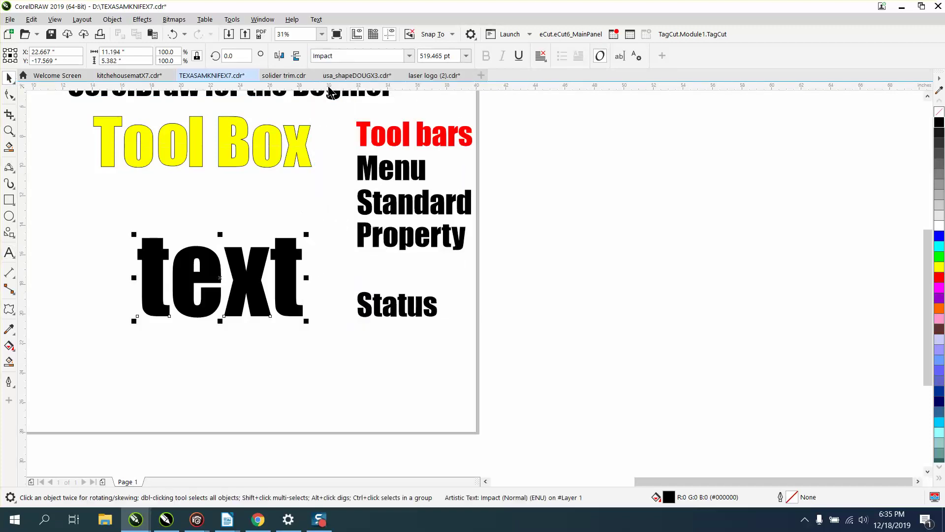
pyautogui.click(409, 56)
pyautogui.click(344, 106)
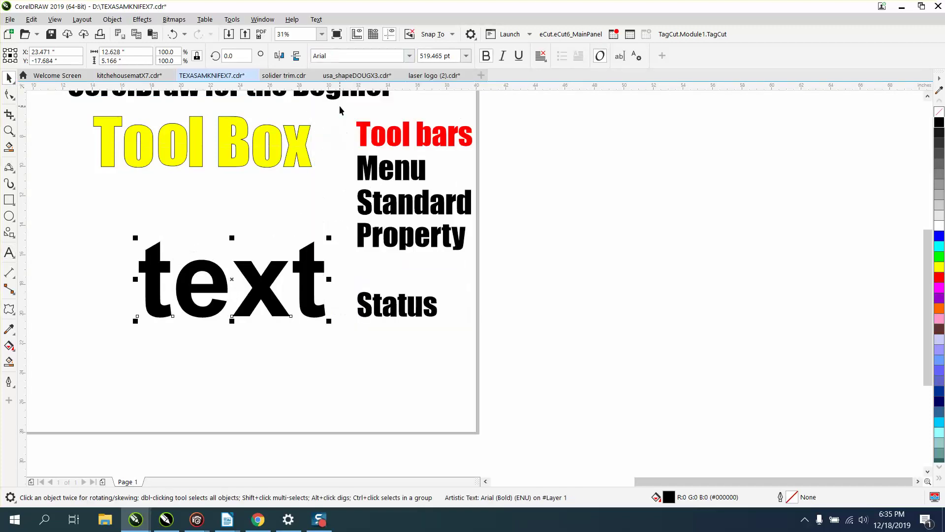
pyautogui.click(487, 56)
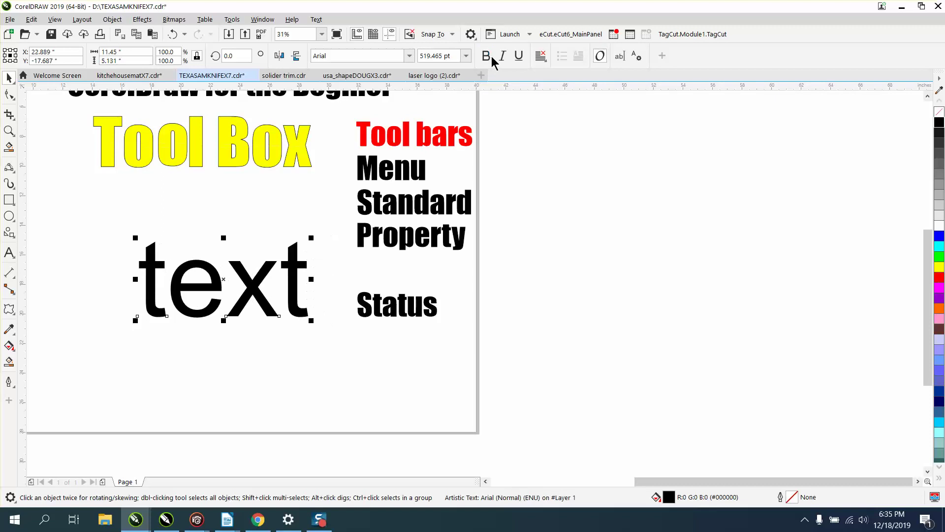
pyautogui.click(503, 57)
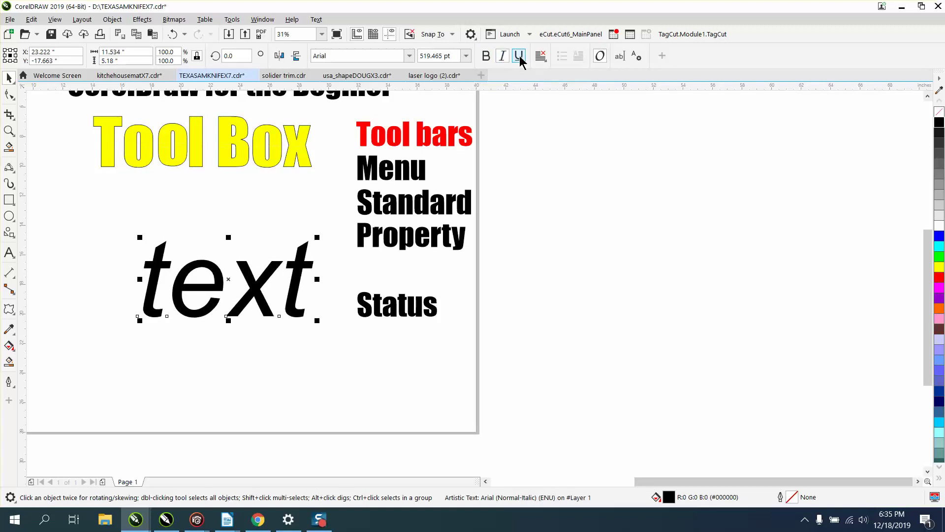
pyautogui.click(519, 56)
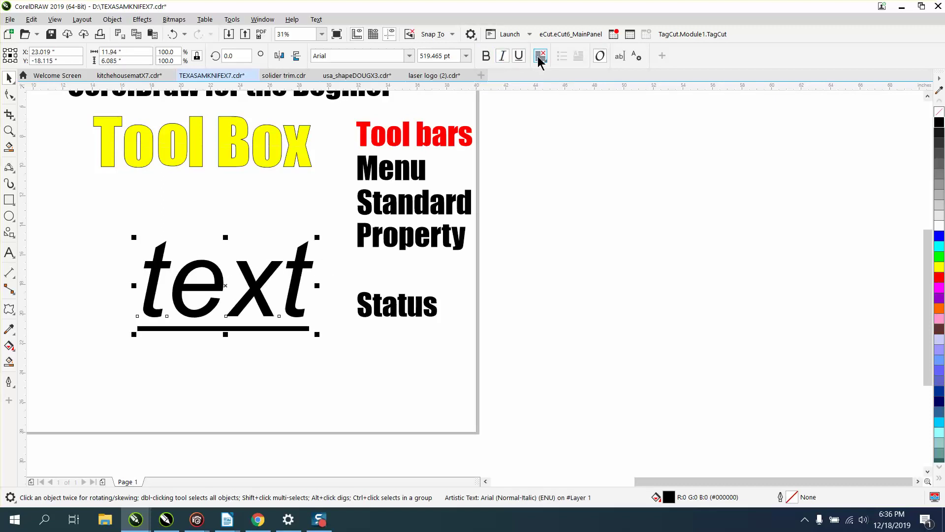
# Step: Edit the text so it reads 'Font'
pyautogui.click(620, 57)
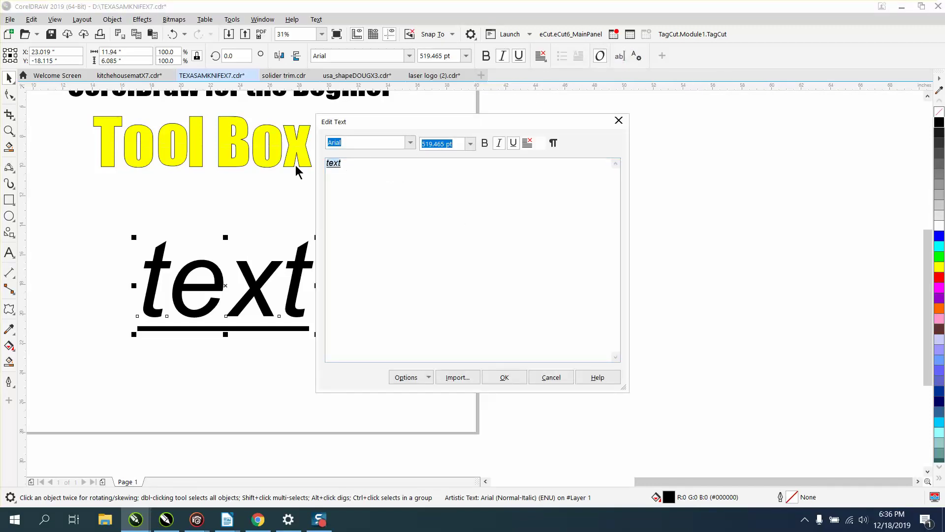
pyautogui.write('Font')
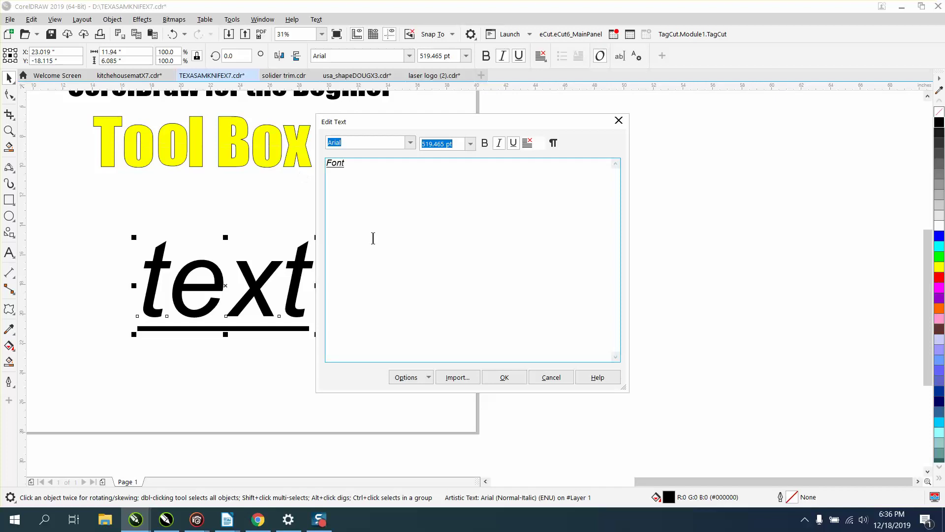
pyautogui.click(507, 378)
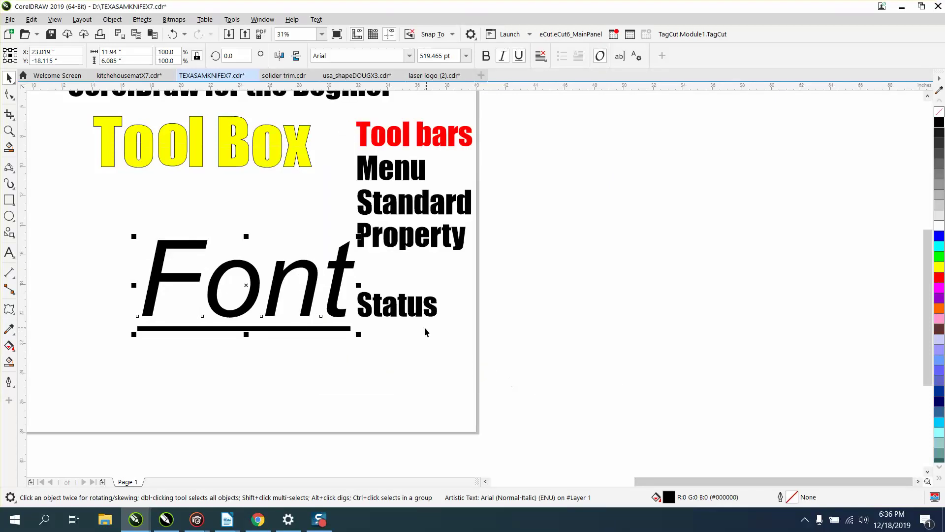
# Step: Zoom in on the word Font and select it
pyautogui.click(15, 259)
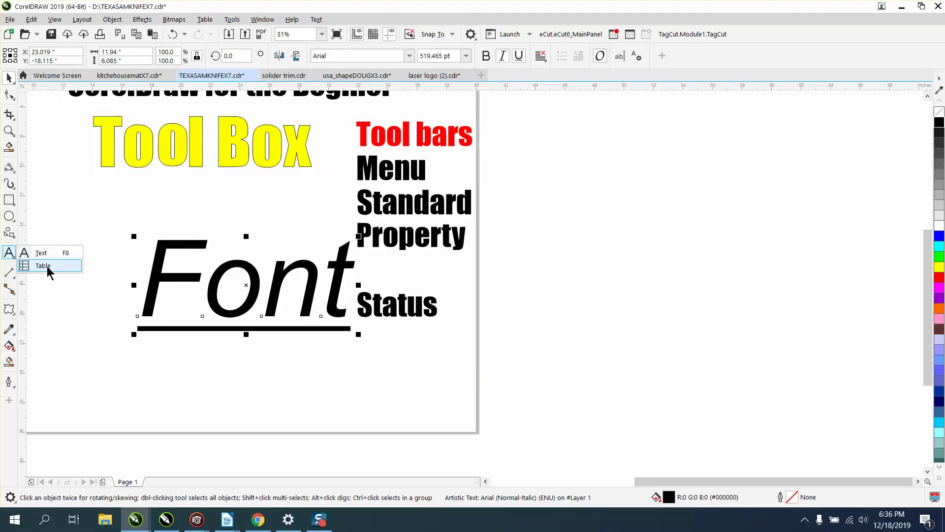
pyautogui.click(9, 272)
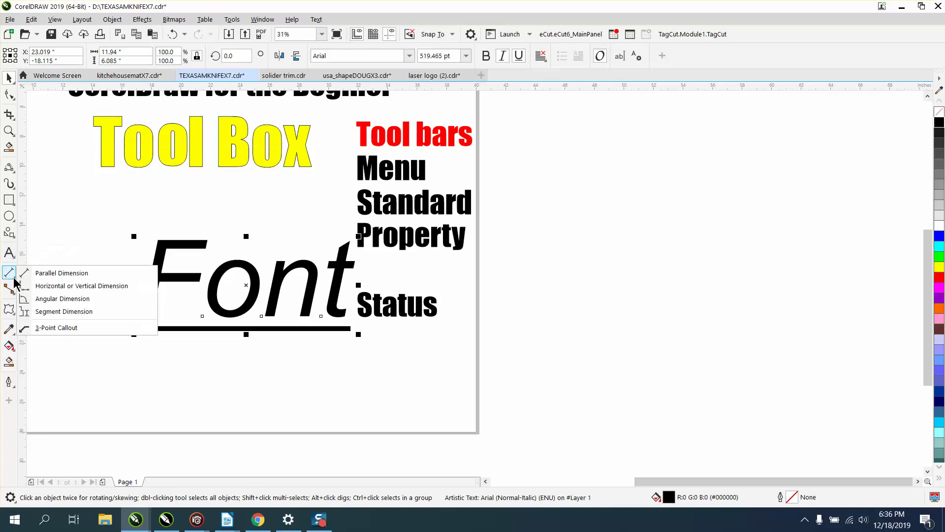
pyautogui.click(43, 274)
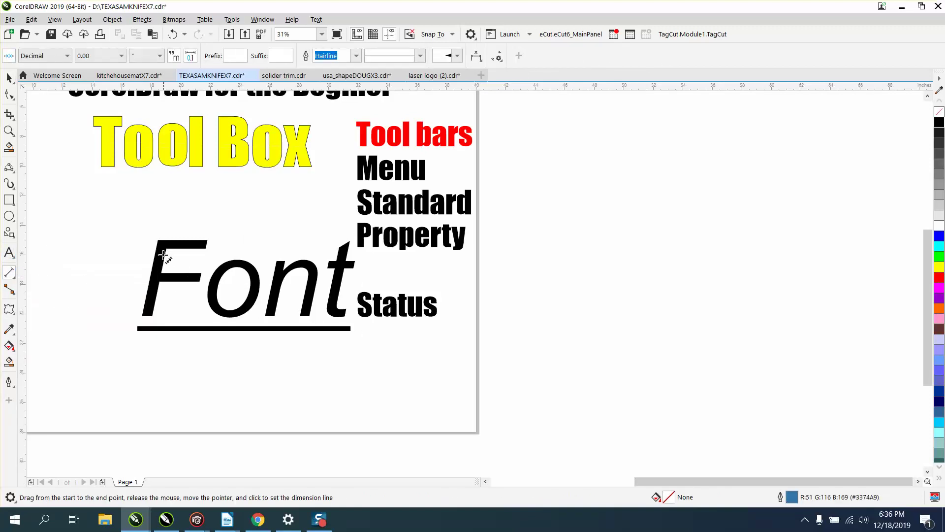
pyautogui.click(9, 131)
pyautogui.moveTo(114, 222); pyautogui.dragTo(521, 386)
pyautogui.click(9, 77)
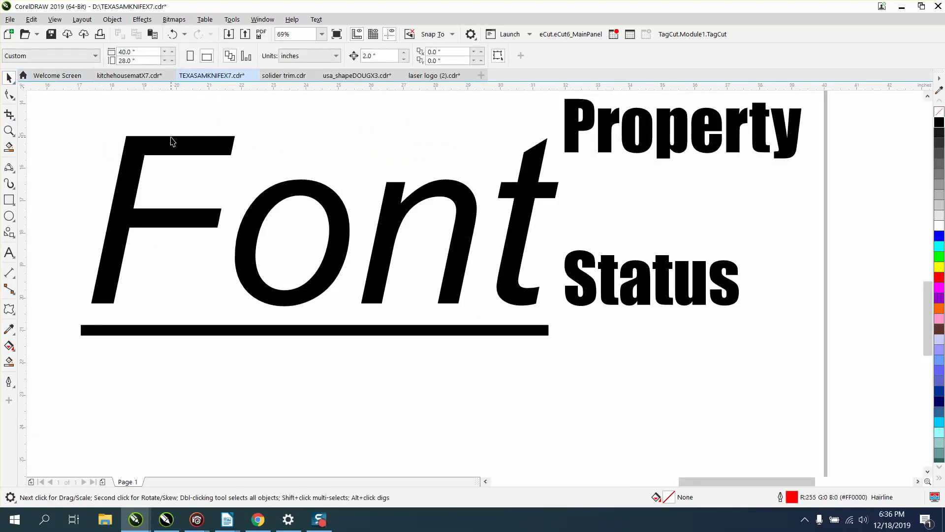
pyautogui.click(177, 143)
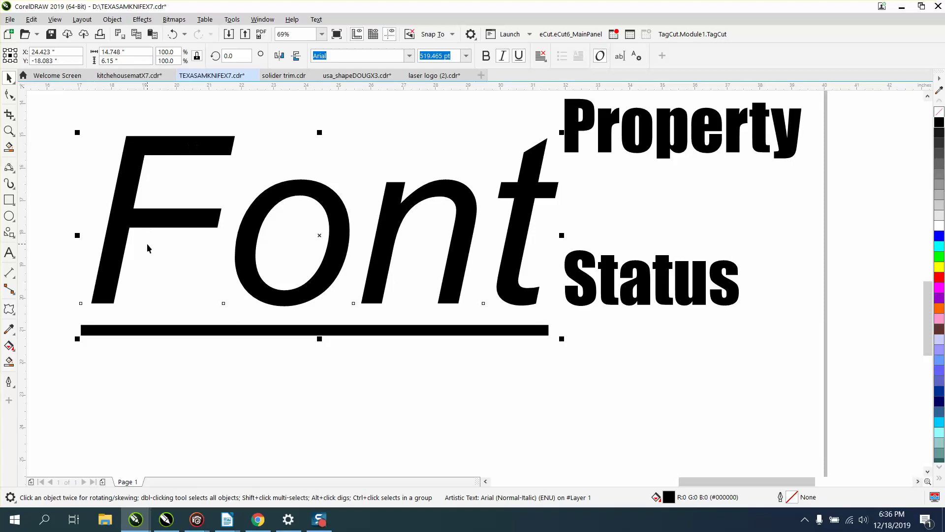
# Step: Place a parallel dimension measuring the F's height, about 5.18 inches
pyautogui.click(10, 272)
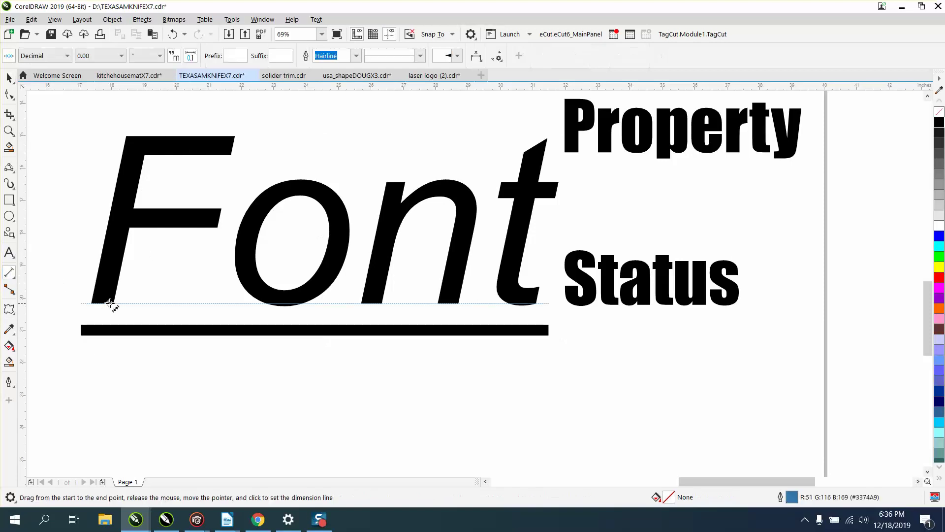
pyautogui.moveTo(127, 136); pyautogui.dragTo(113, 303)
pyautogui.click(153, 297)
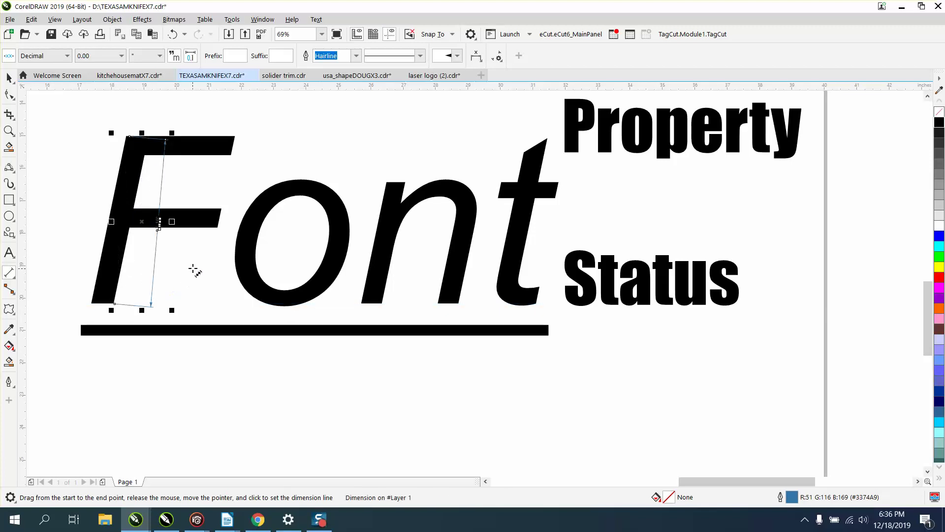
pyautogui.click(9, 130)
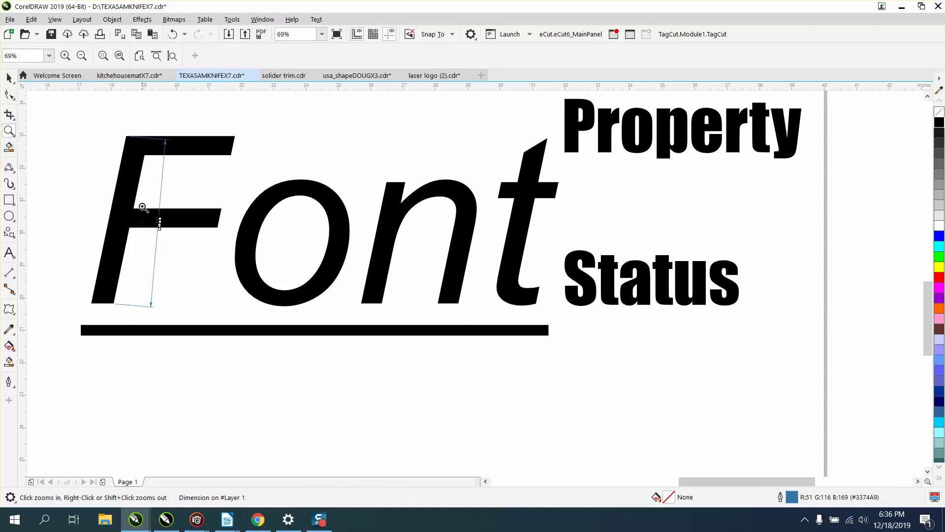
pyautogui.moveTo(141, 215); pyautogui.dragTo(205, 257)
pyautogui.scroll(-5, 287, 232)
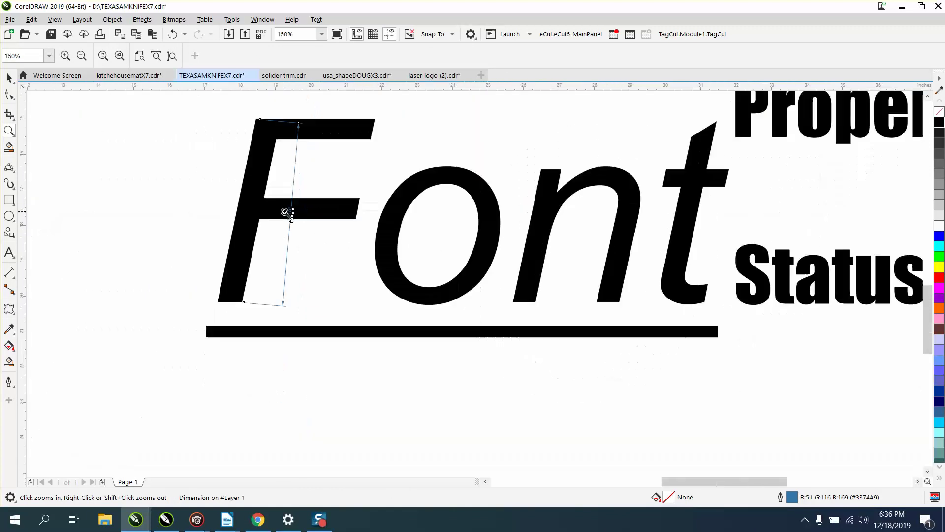
# Step: Draw a red-outlined rectangle to the left of the word Font
pyautogui.click(15, 294)
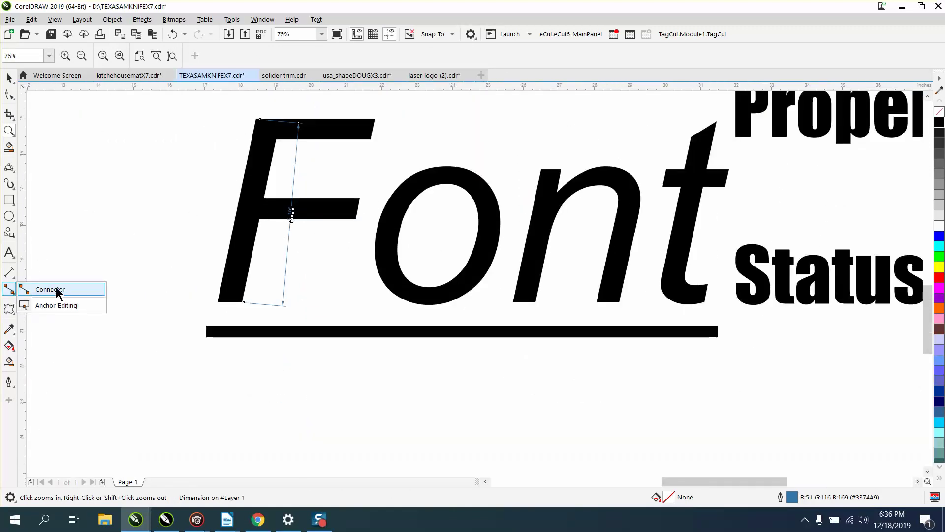
pyautogui.click(8, 313)
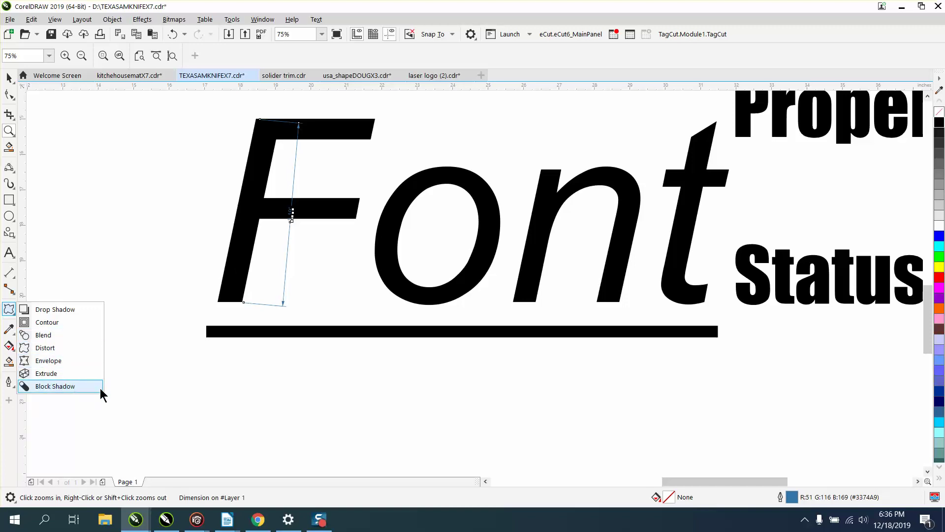
pyautogui.click(50, 338)
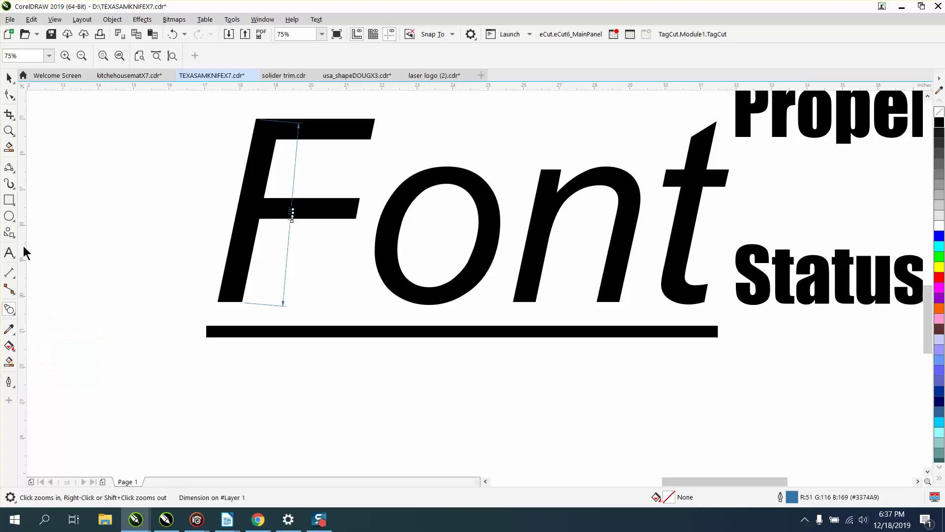
pyautogui.click(9, 200)
pyautogui.moveTo(52, 195)
pyautogui.mouseDown()
pyautogui.moveTo(98, 229)
pyautogui.moveTo(188, 239)
pyautogui.mouseUp()
# Step: Select both rectangles and blend the left one into the right with a 20-step blend
pyautogui.click(9, 78)
pyautogui.moveTo(34, 144); pyautogui.dragTo(184, 280)
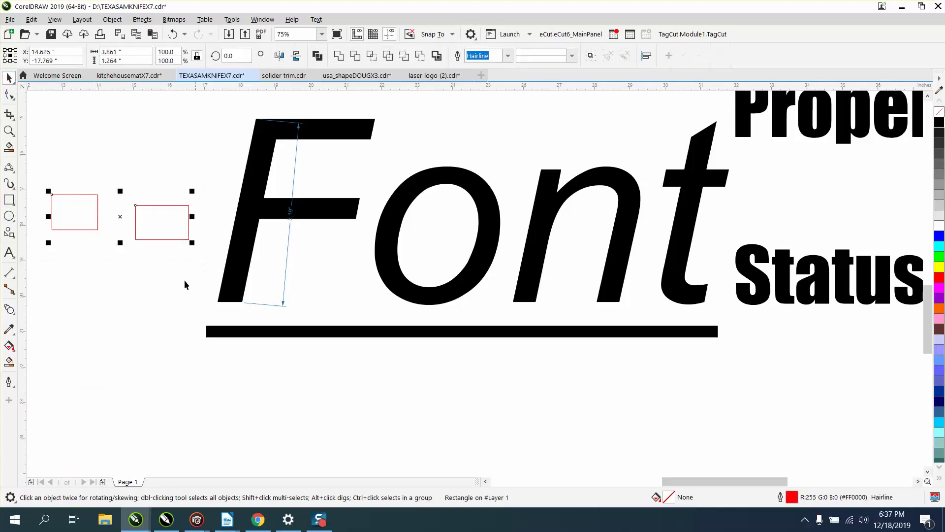
pyautogui.click(9, 310)
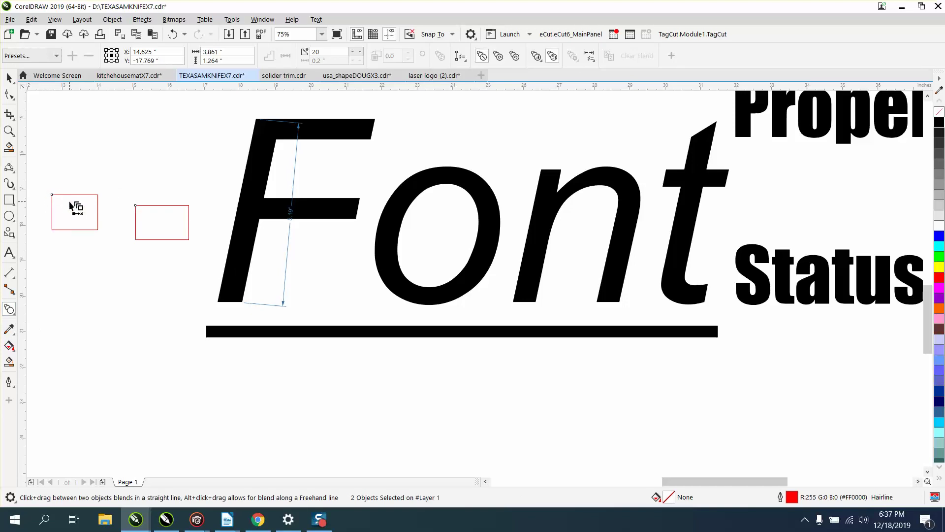
pyautogui.moveTo(76, 207); pyautogui.dragTo(163, 226)
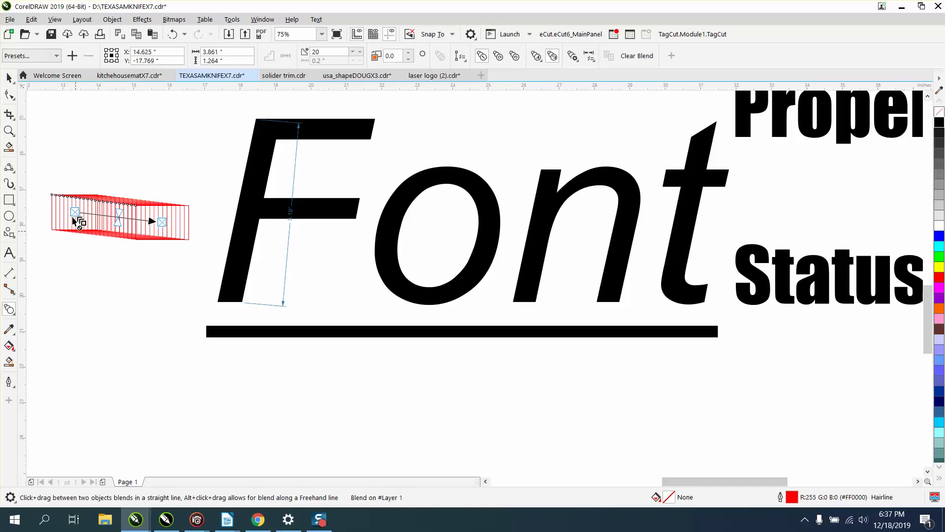
pyautogui.click(9, 77)
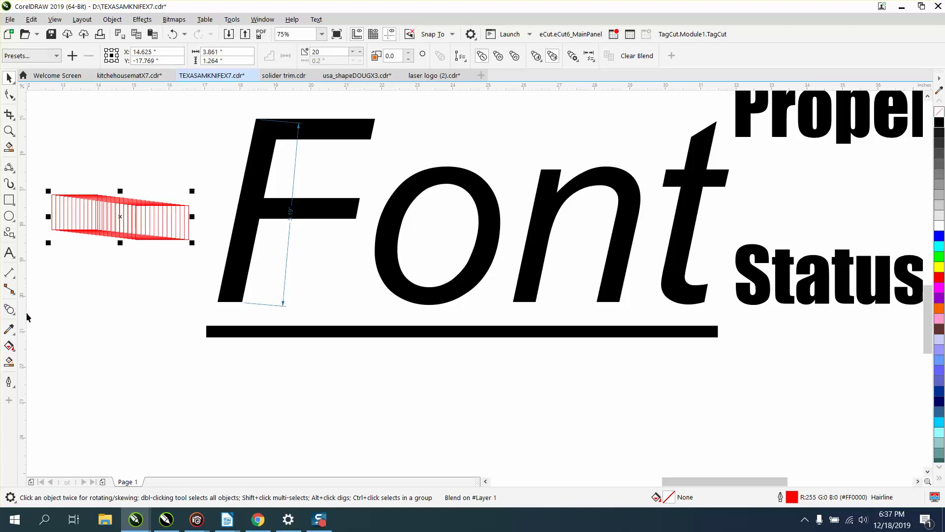
# Step: Draw a square below the blend, try a contour on it, and zoom in
pyautogui.click(9, 199)
pyautogui.moveTo(91, 263); pyautogui.dragTo(151, 322)
pyautogui.click(12, 311)
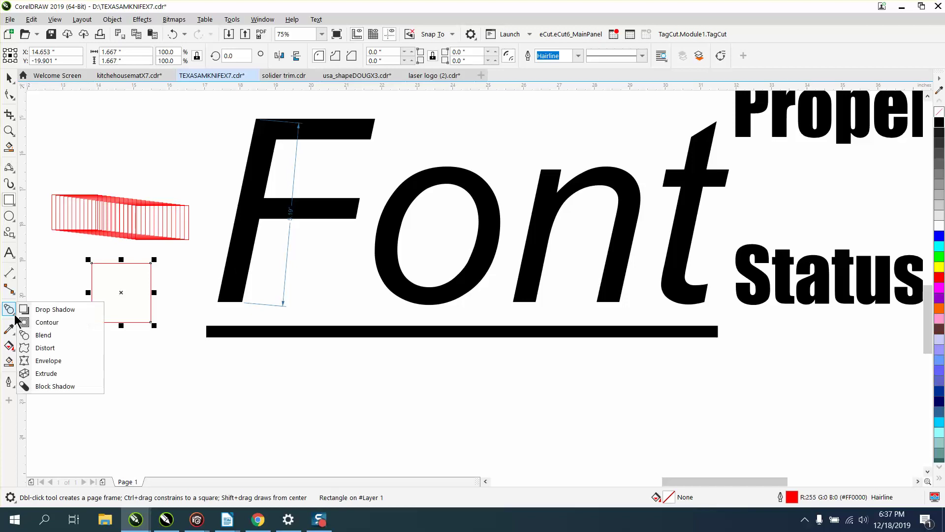
pyautogui.click(44, 319)
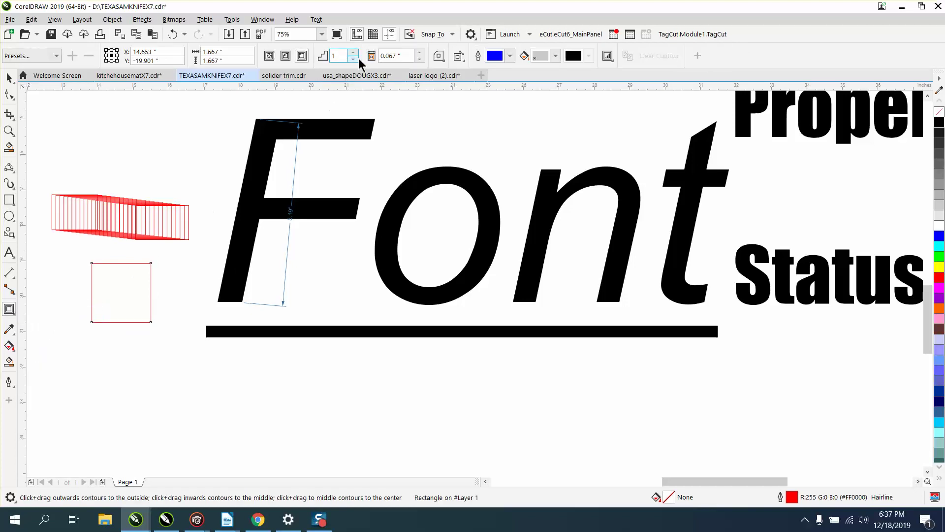
pyautogui.click(353, 52)
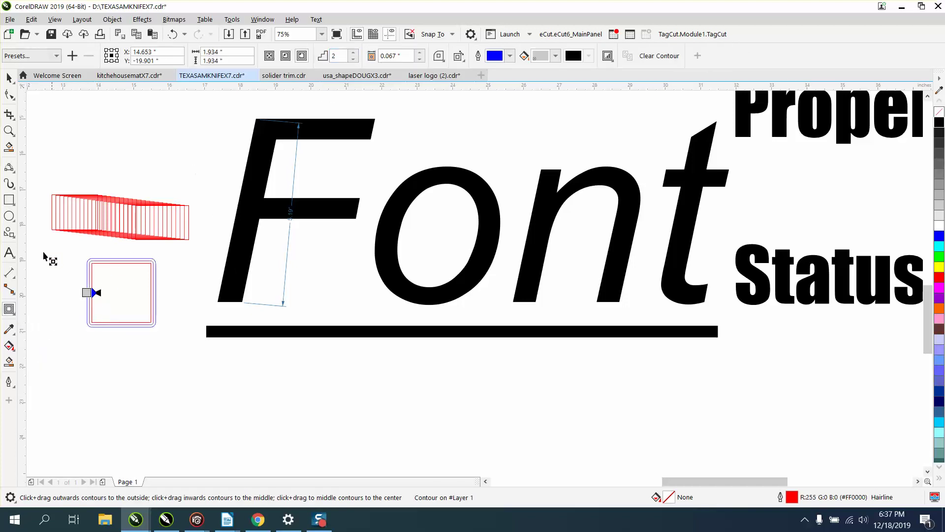
pyautogui.click(8, 130)
pyautogui.moveTo(67, 251); pyautogui.dragTo(196, 337)
pyautogui.click(9, 78)
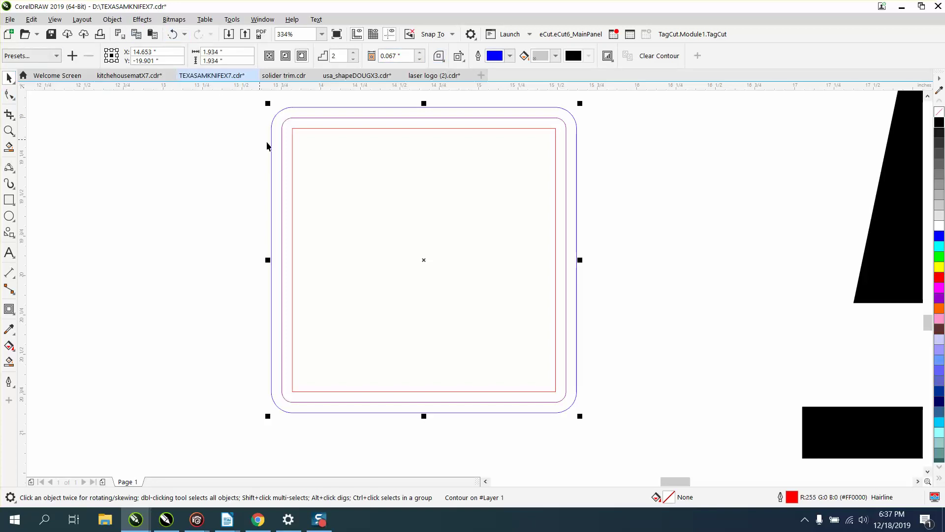
# Step: Redo the contour as an outward contour with 3 steps at a 0.01" offset
pyautogui.click(176, 32)
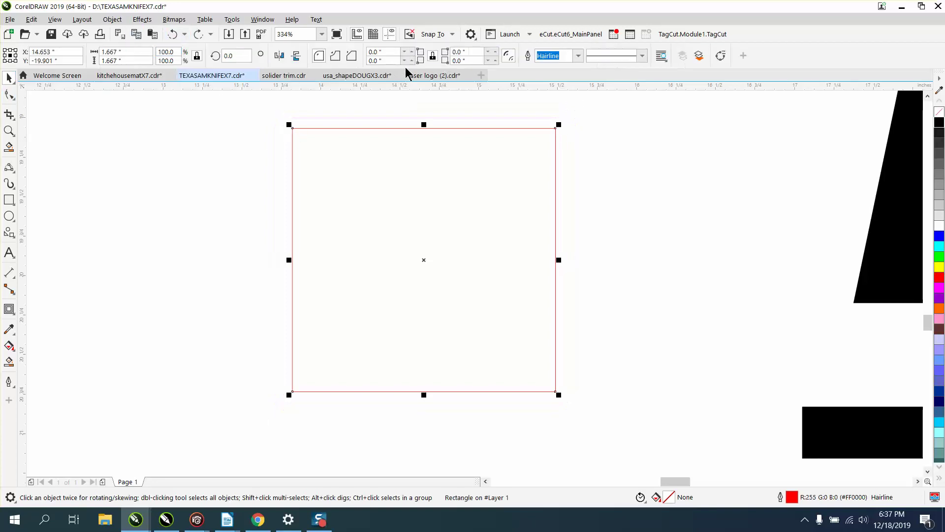
pyautogui.click(9, 308)
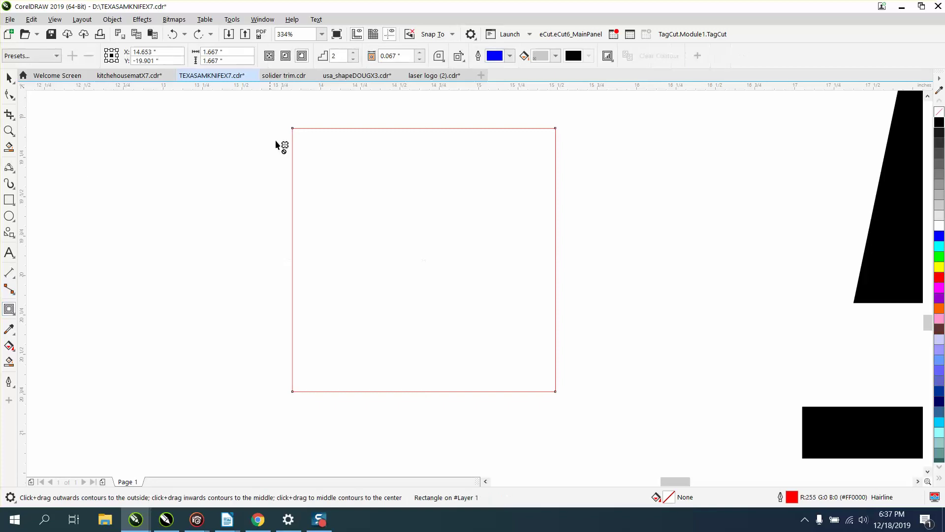
pyautogui.click(440, 56)
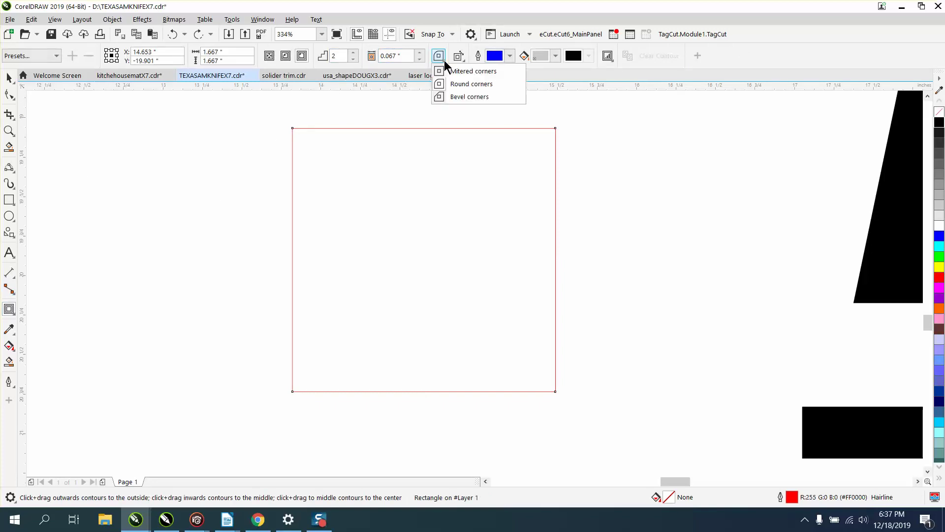
pyautogui.click(457, 71)
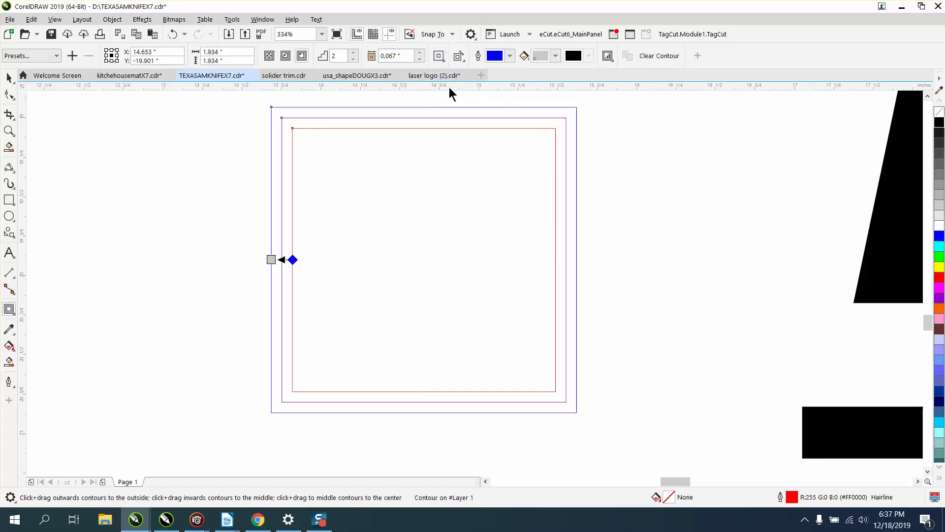
pyautogui.moveTo(271, 259)
pyautogui.mouseDown()
pyautogui.moveTo(196, 259)
pyautogui.moveTo(271, 260)
pyautogui.mouseUp()
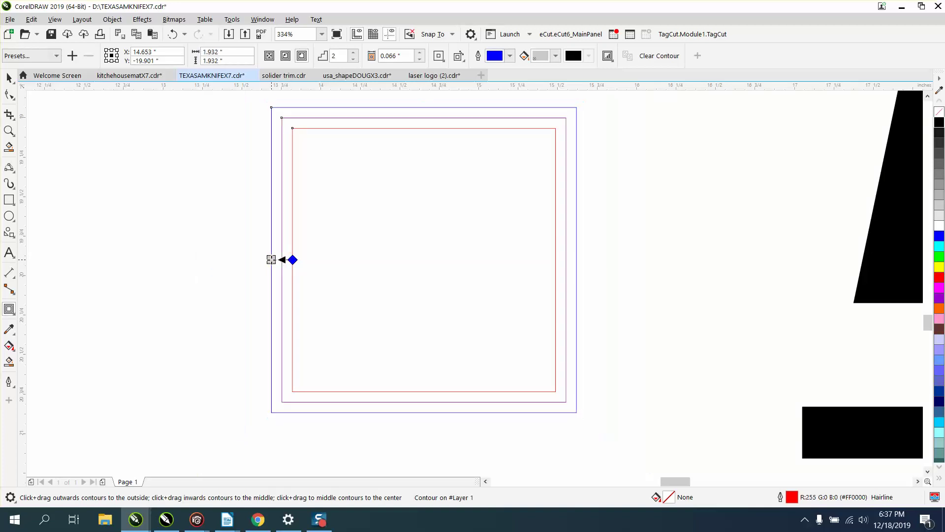
pyautogui.click(353, 52)
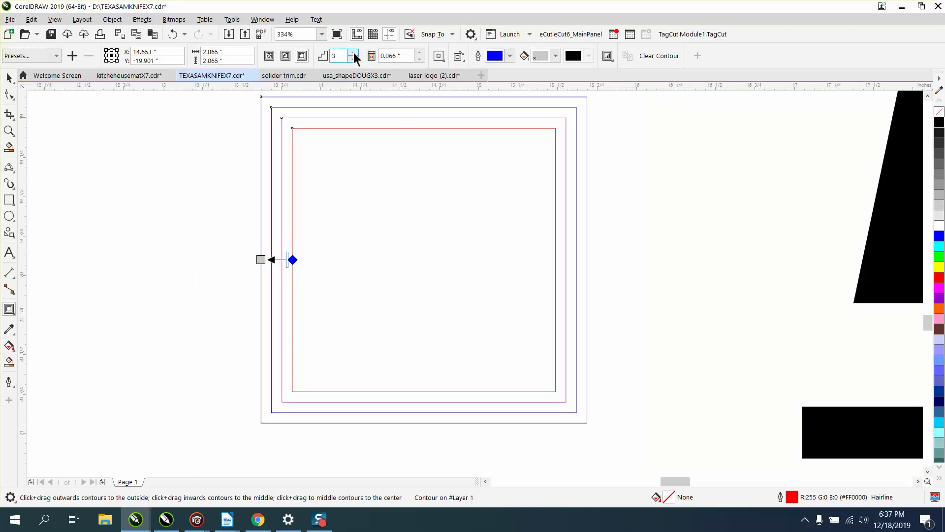
pyautogui.doubleClick(398, 56)
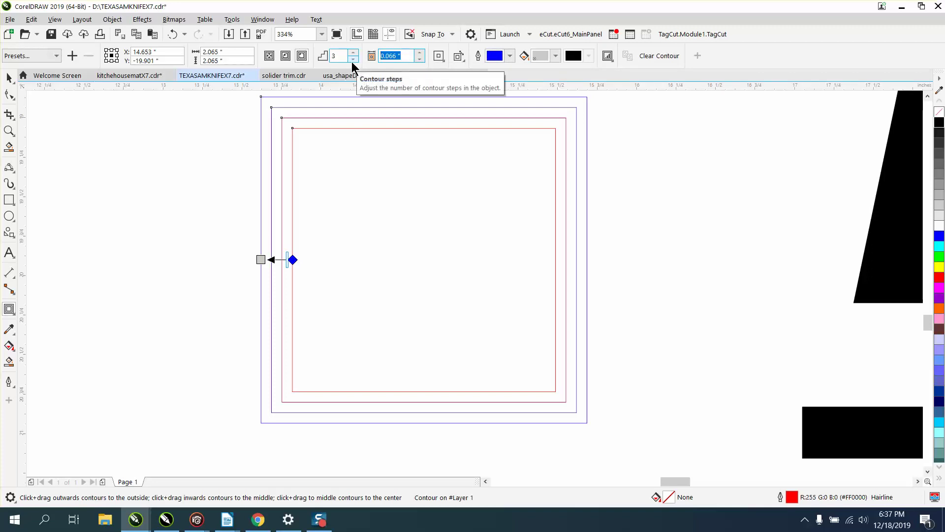
pyautogui.write('.01')
pyautogui.press('Return')
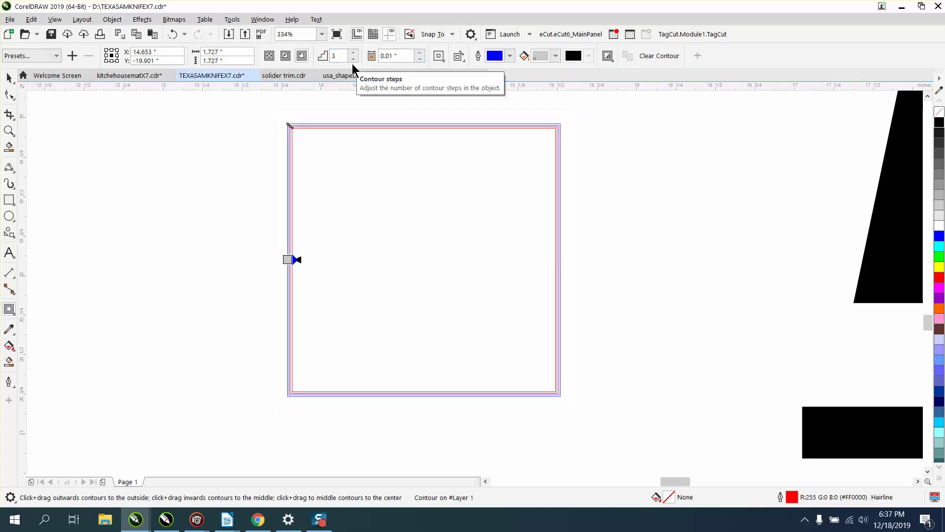
pyautogui.click(7, 132)
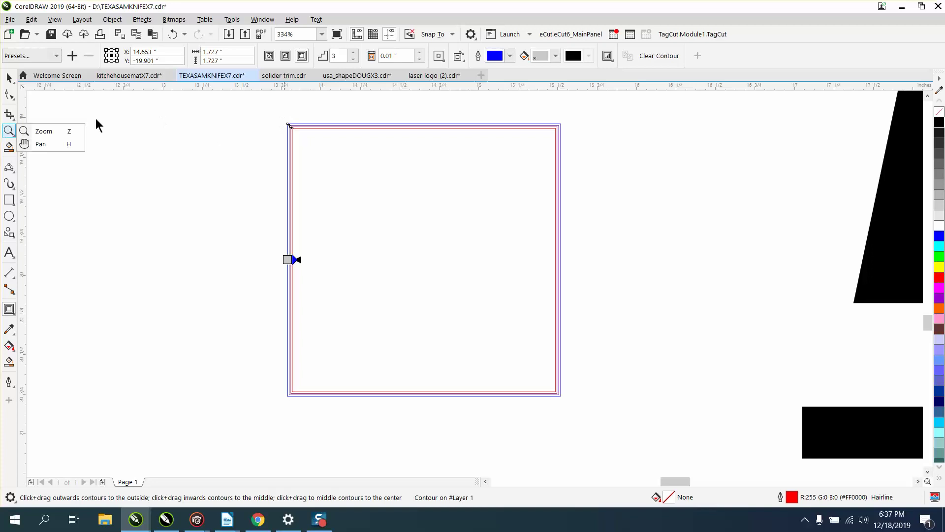
pyautogui.click(65, 131)
# Step: Zoom in on the canvas and draw two rectangles side by side
pyautogui.moveTo(264, 110); pyautogui.dragTo(365, 170)
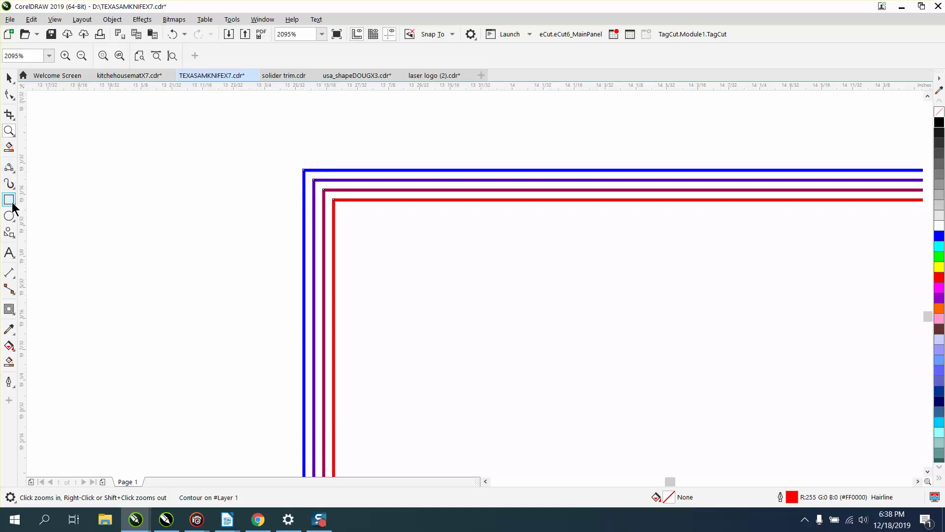
pyautogui.moveTo(78, 193); pyautogui.dragTo(221, 274)
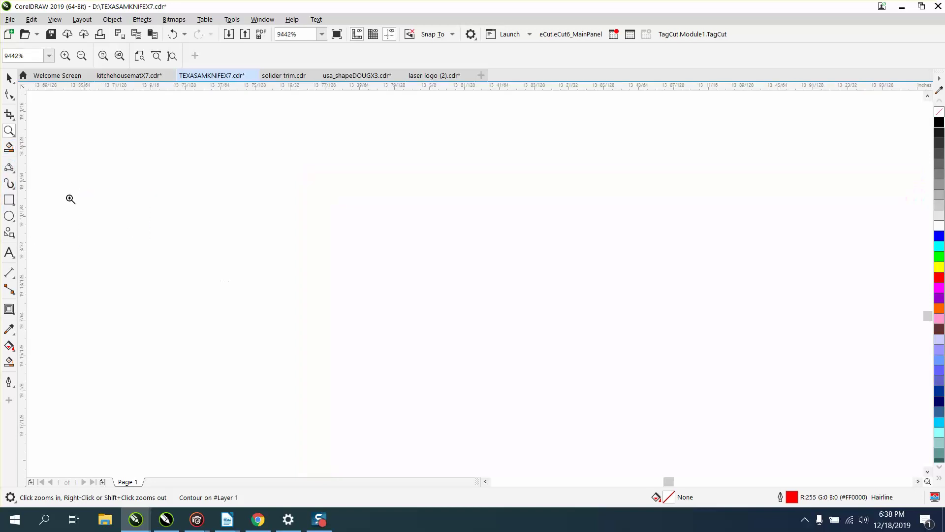
pyautogui.click(9, 199)
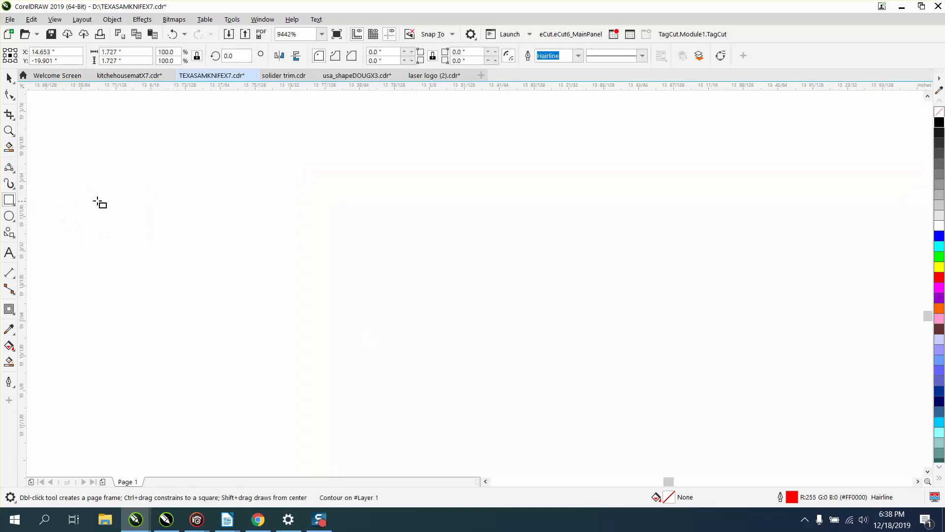
pyautogui.moveTo(102, 198); pyautogui.dragTo(288, 332)
pyautogui.click(10, 328)
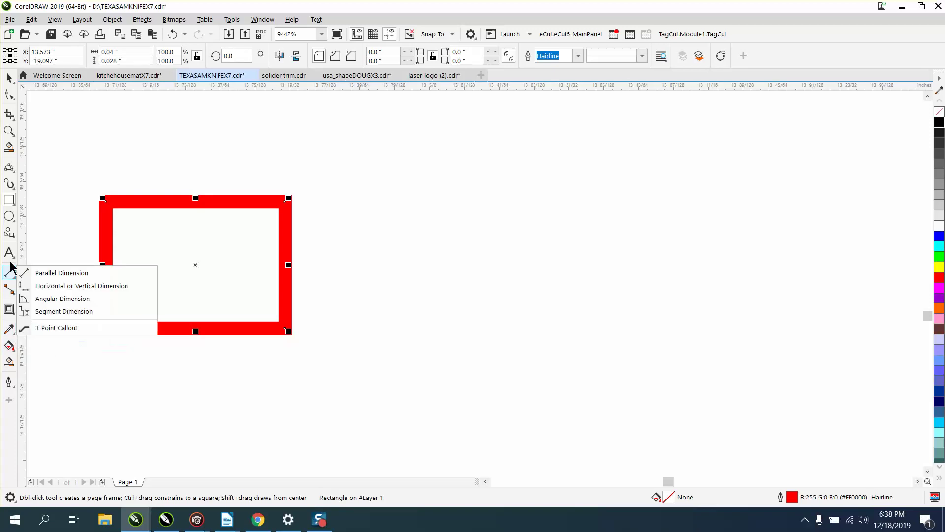
pyautogui.moveTo(9, 199)
pyautogui.click(47, 199)
pyautogui.moveTo(360, 217); pyautogui.dragTo(513, 325)
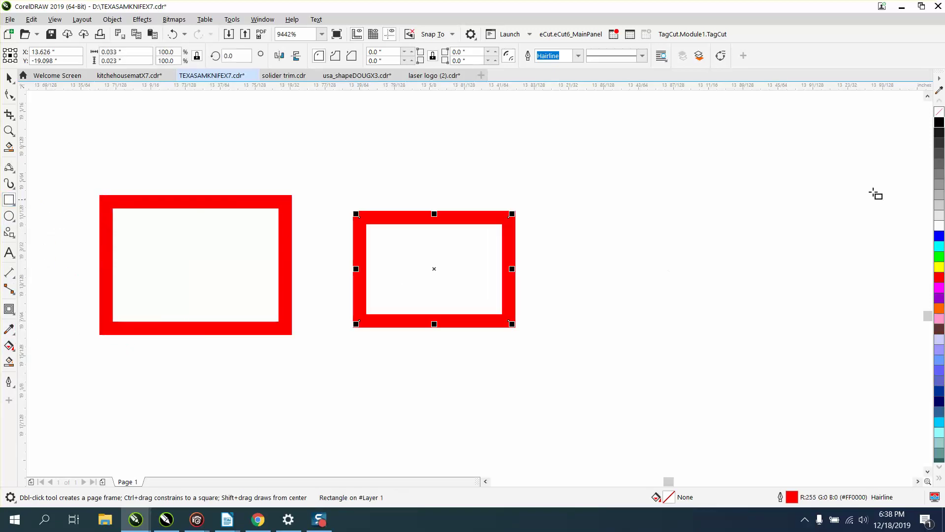
# Step: Fill the right rectangle with black and copy that black to the left one using the Color Eyedropper
pyautogui.click(939, 123)
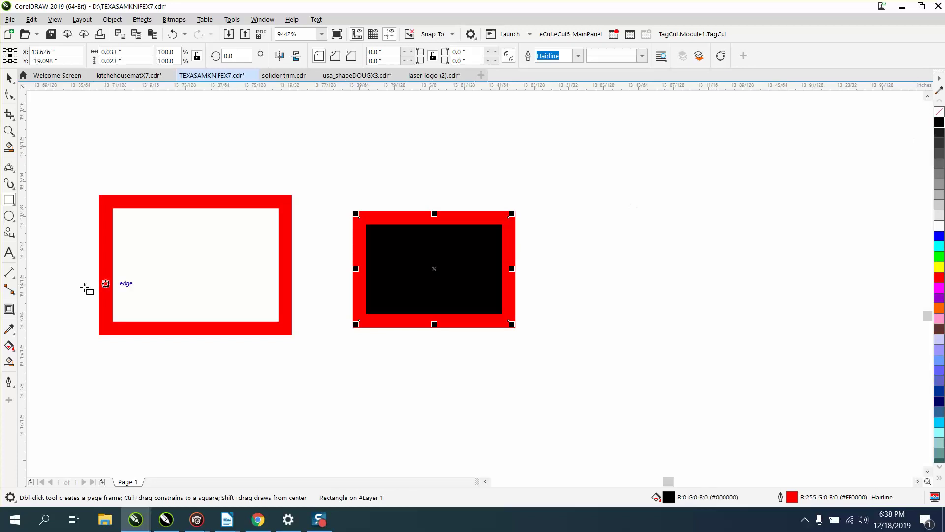
pyautogui.click(9, 329)
pyautogui.click(431, 276)
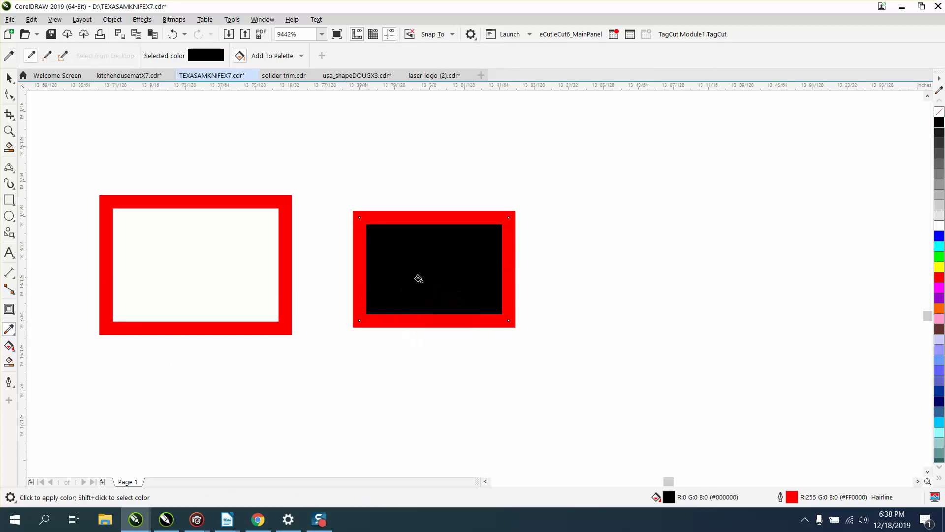
pyautogui.click(175, 293)
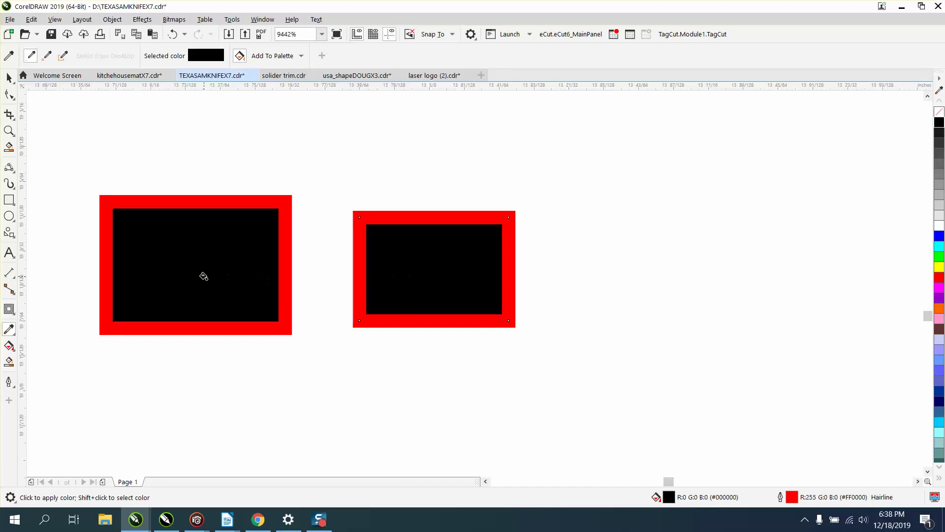
pyautogui.click(15, 335)
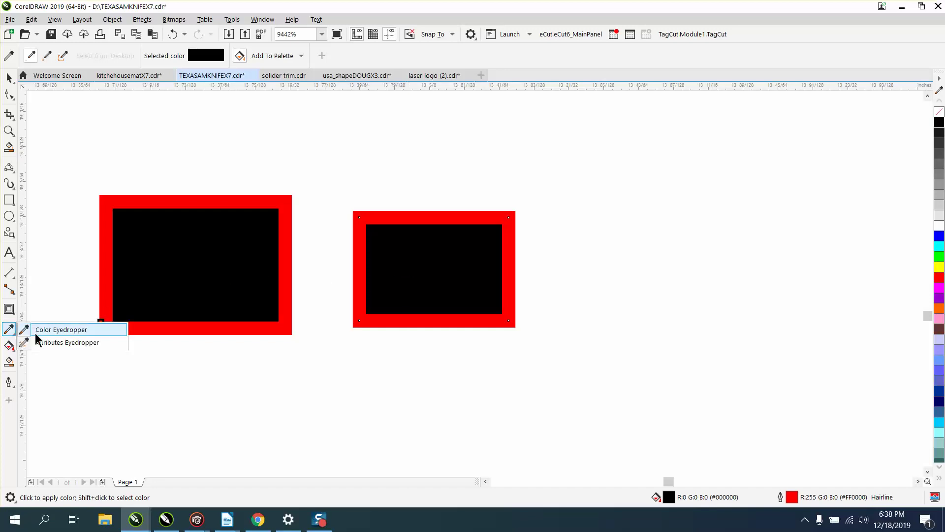
pyautogui.click(69, 341)
pyautogui.click(8, 77)
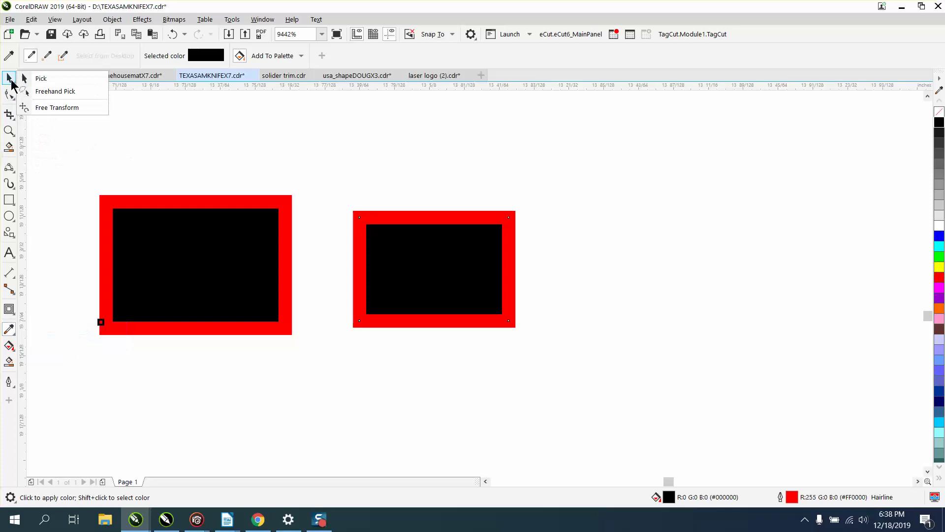
pyautogui.click(37, 77)
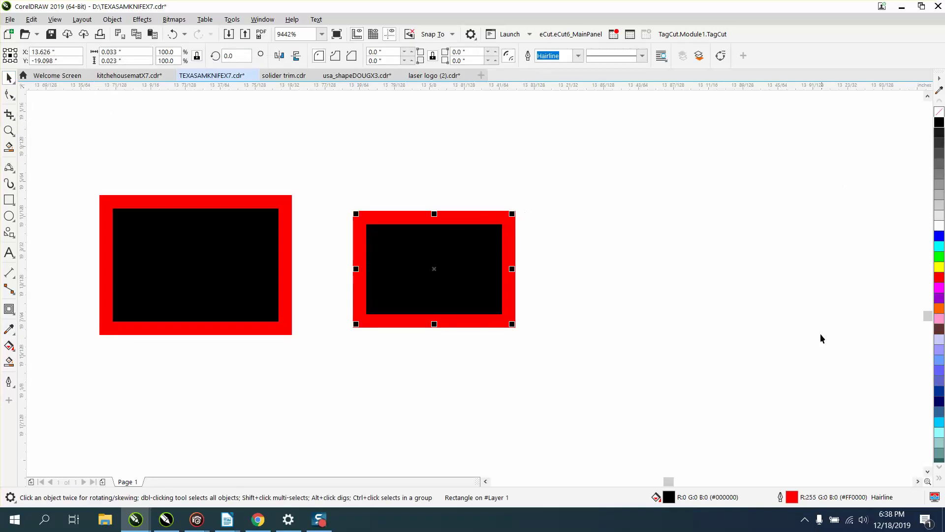
# Step: Set the right rectangle's outline width to 0.75 pt in Outline Pen
pyautogui.doubleClick(791, 498)
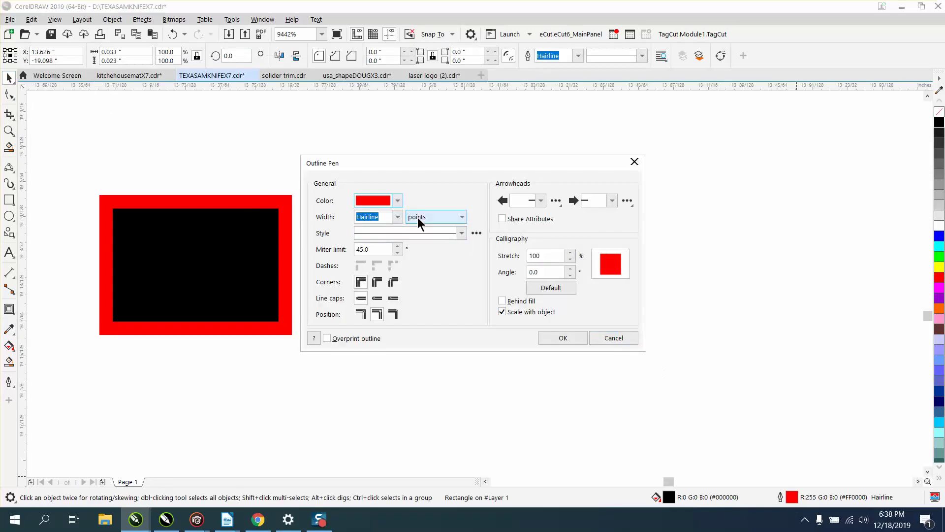
pyautogui.click(397, 216)
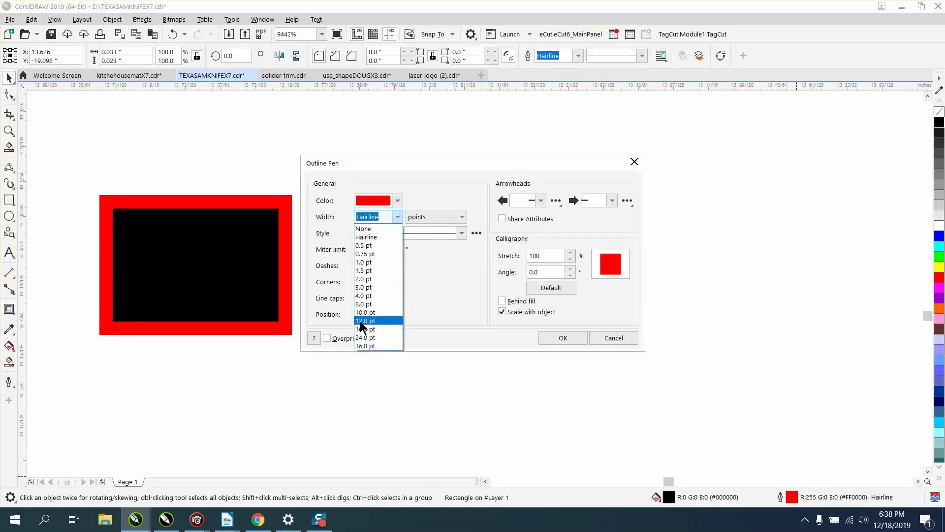
pyautogui.click(372, 315)
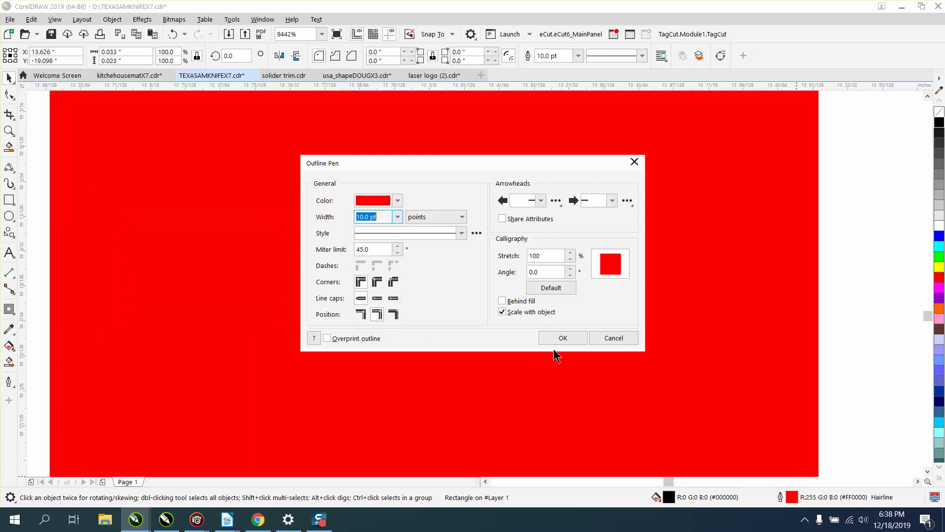
pyautogui.click(397, 217)
pyautogui.click(374, 254)
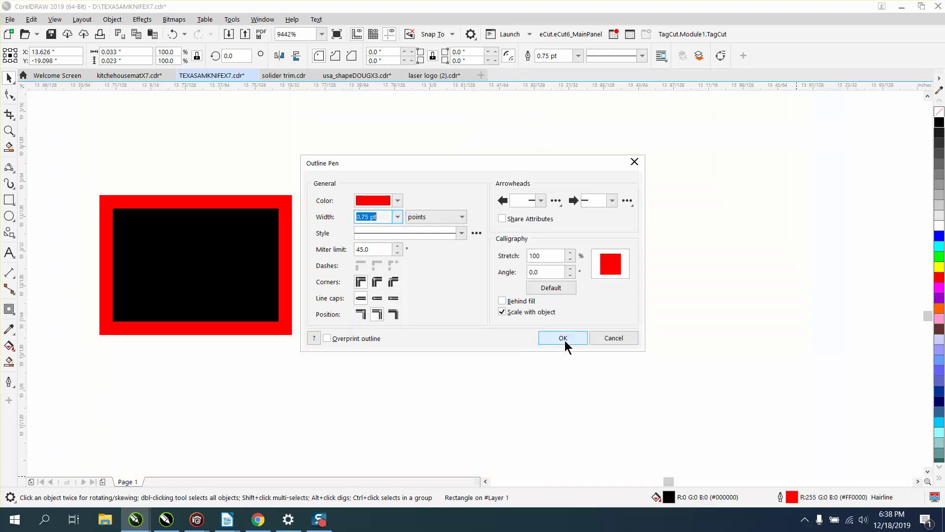
pyautogui.click(564, 340)
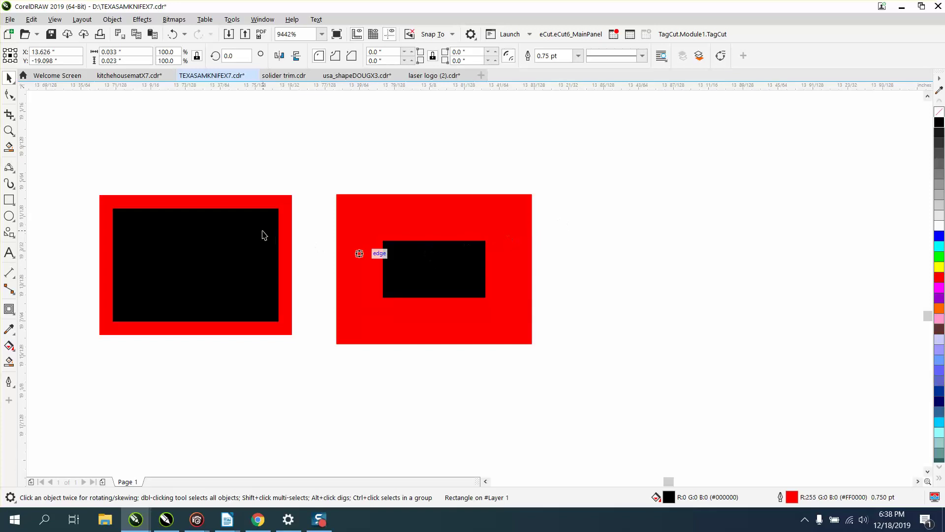
# Step: Copy the right rectangle's attributes onto the left rectangle with the Attributes Eyedropper
pyautogui.click(12, 330)
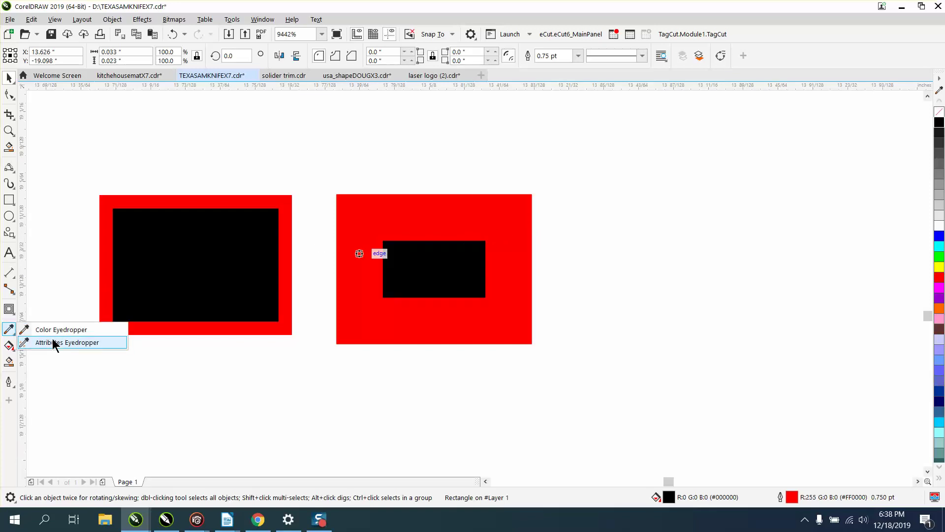
pyautogui.click(54, 342)
pyautogui.click(394, 226)
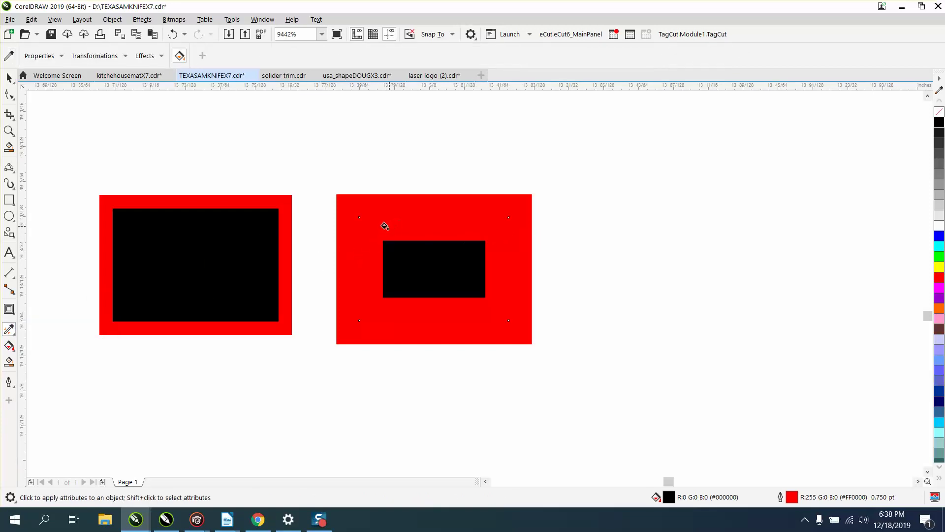
pyautogui.click(221, 230)
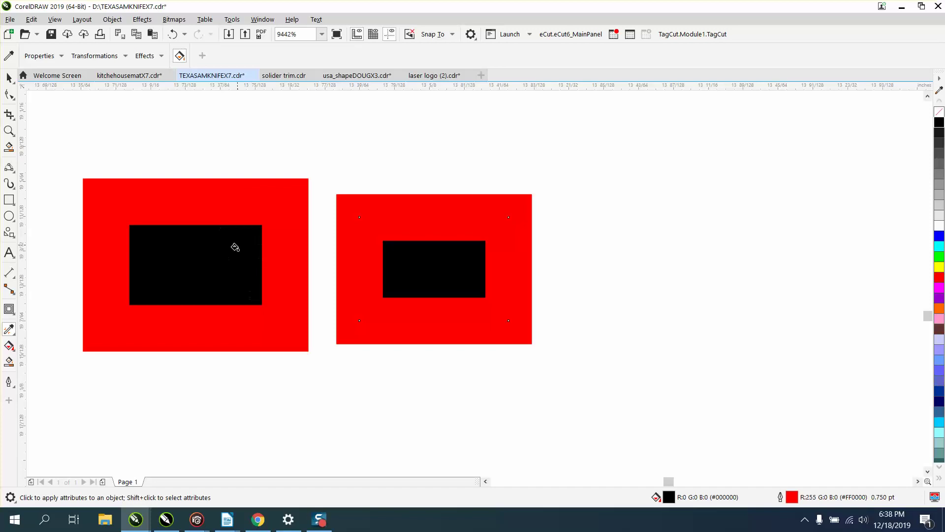
pyautogui.click(13, 350)
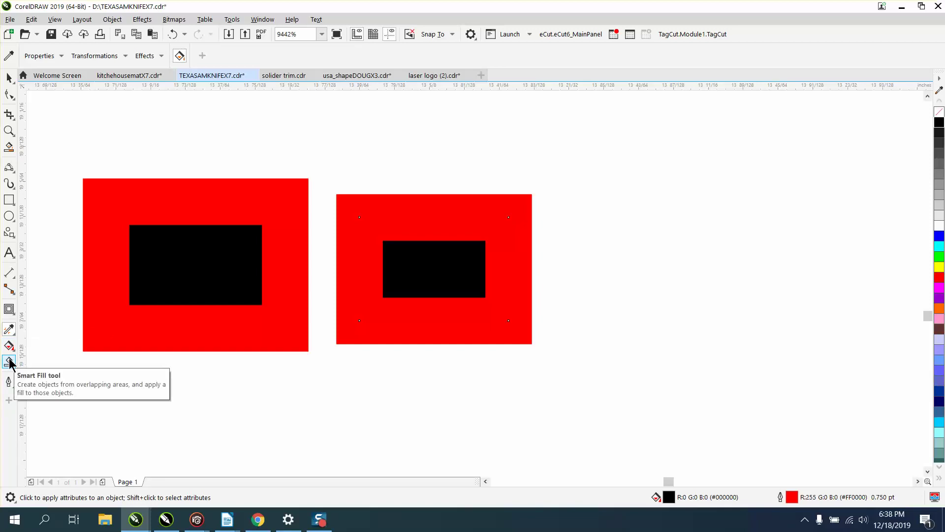
# Step: Try a 1 pt outline on the right rectangle, then set it back to Hairline
pyautogui.click(10, 381)
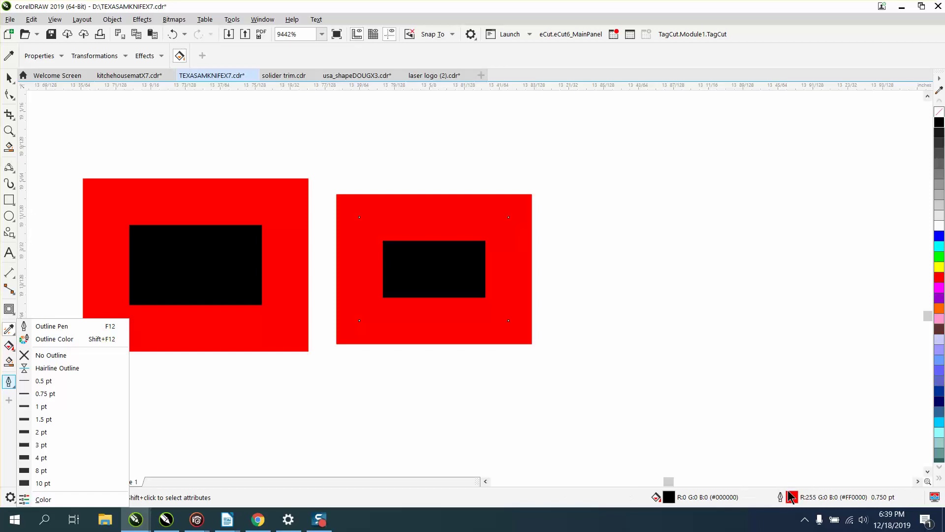
pyautogui.click(33, 407)
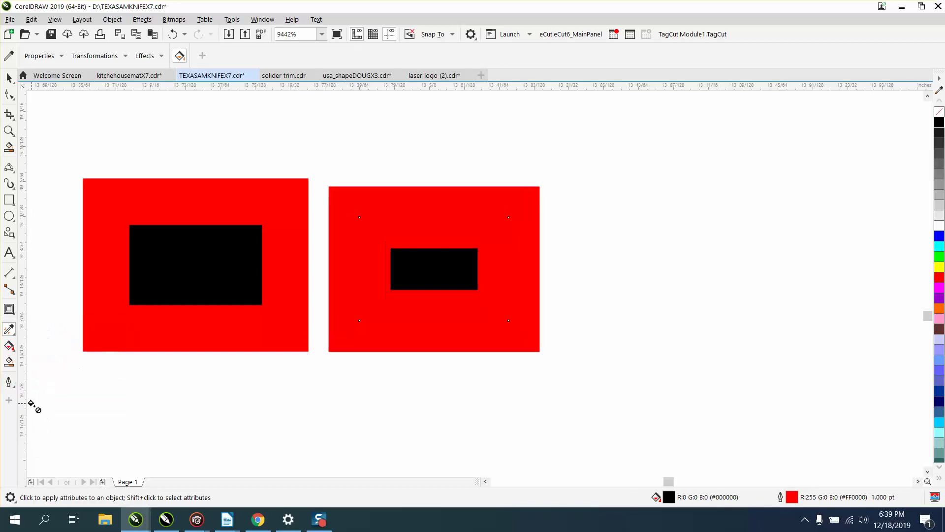
pyautogui.doubleClick(793, 497)
pyautogui.click(397, 217)
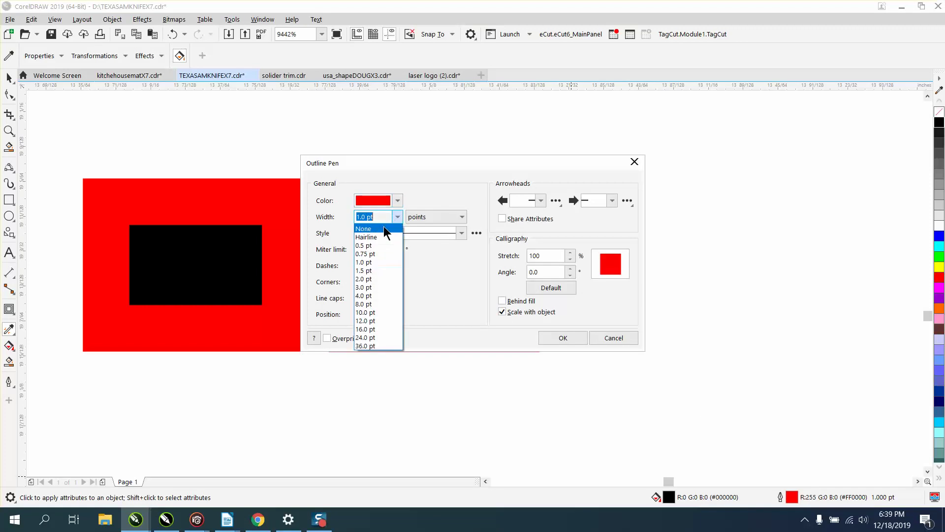
pyautogui.click(375, 237)
pyautogui.click(561, 338)
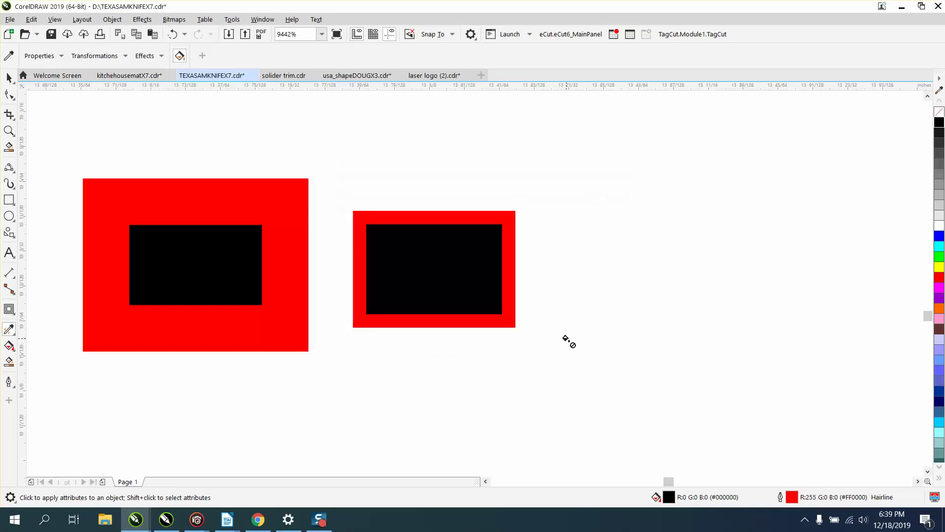
# Step: Zoom out to the page and delete the vertical guideline crossing it
pyautogui.click(9, 130)
pyautogui.moveTo(69, 167); pyautogui.dragTo(612, 395)
pyautogui.scroll(-8, 136, 187)
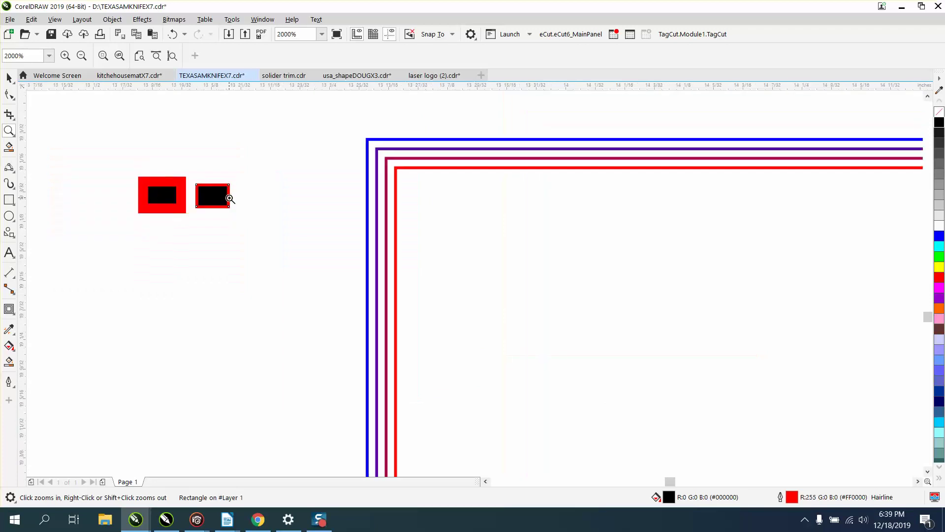
pyautogui.scroll(-5, 259, 197)
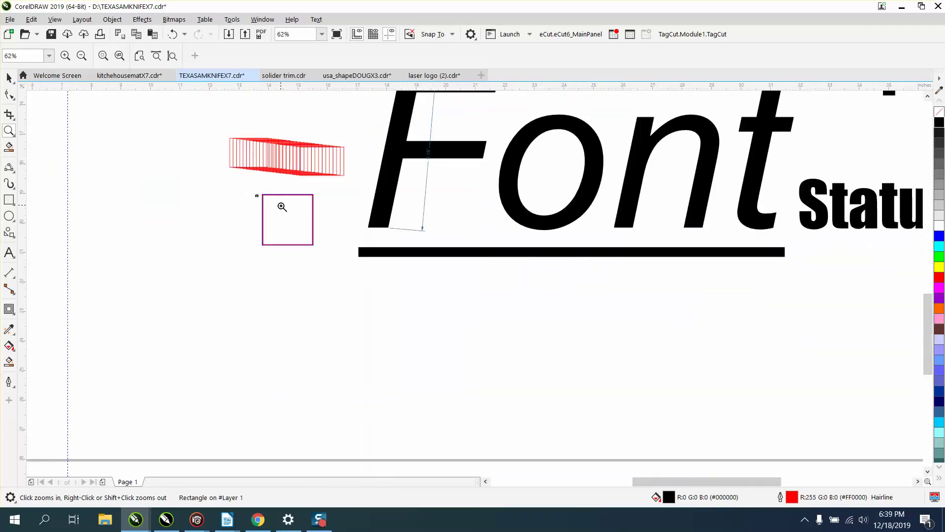
pyautogui.scroll(-1, 376, 227)
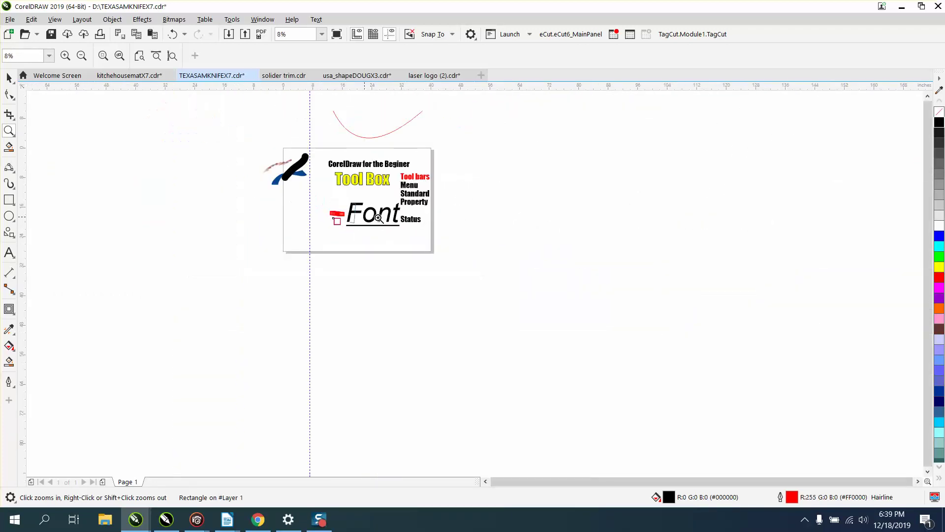
pyautogui.click(8, 78)
pyautogui.click(310, 123)
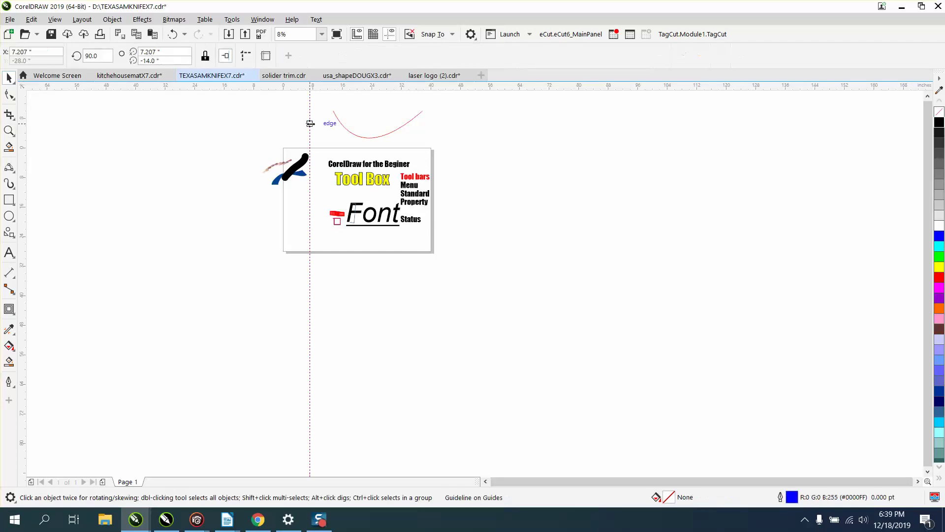
pyautogui.press('Delete')
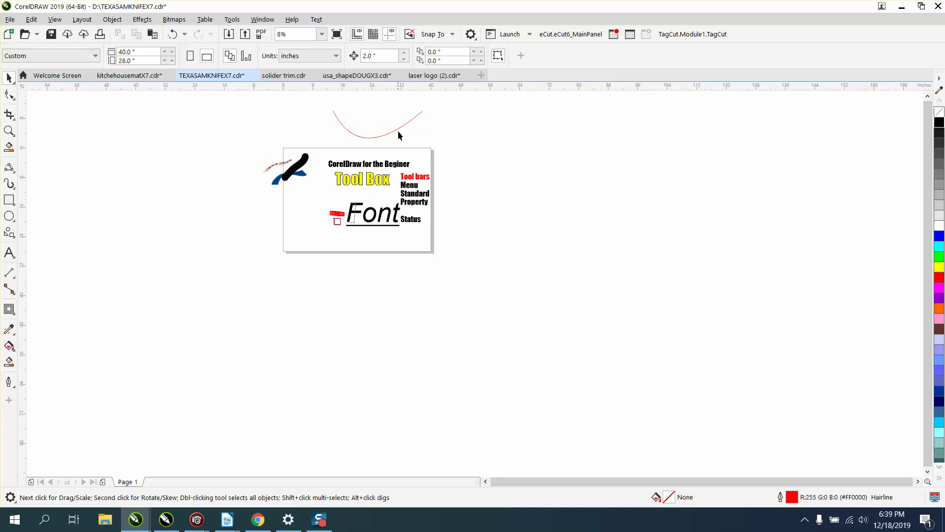
pyautogui.scroll(3, 400, 136)
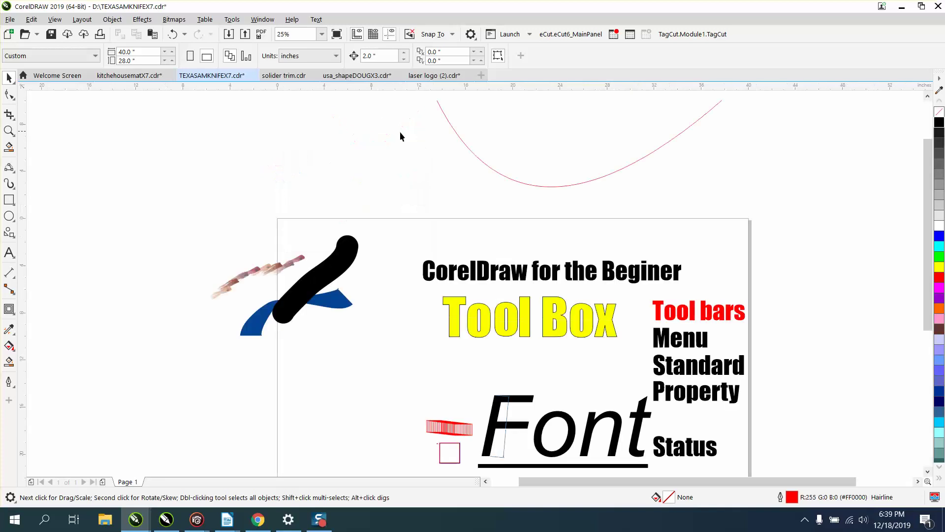